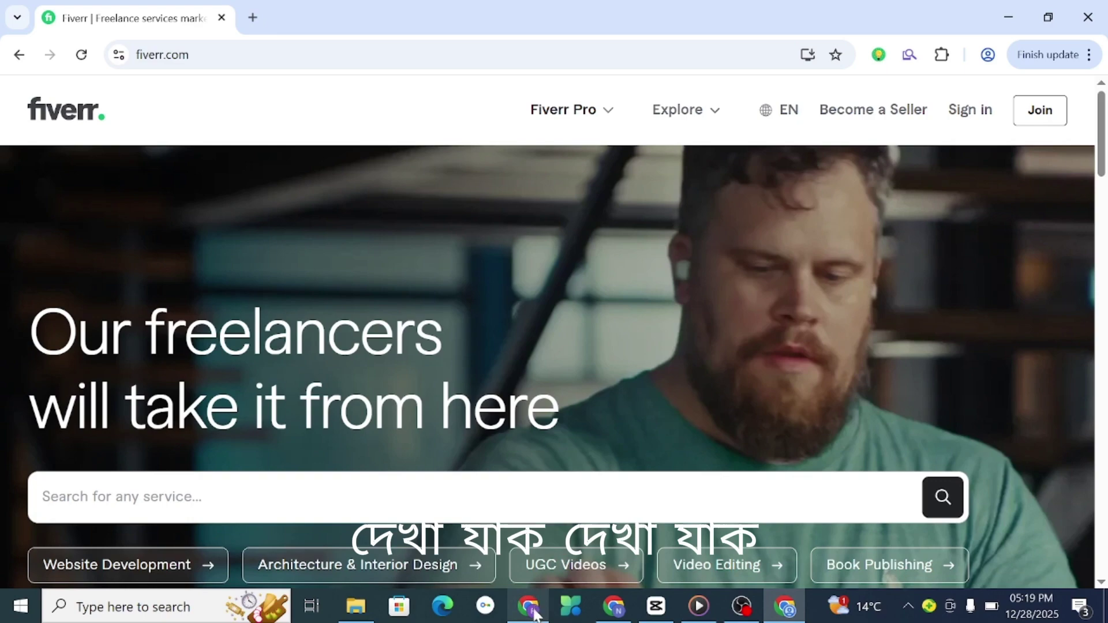
# - Switch to the signed-in Chrome profile window and open the Fiverr seller dashboard in a new tab
pyautogui.click(528, 605)
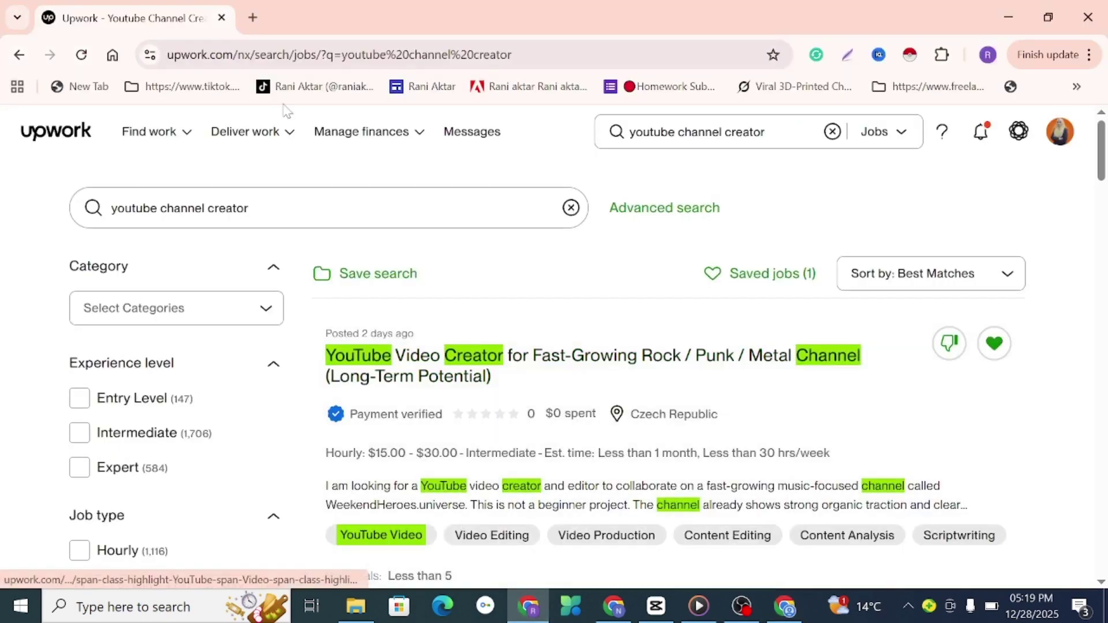
pyautogui.click(252, 18)
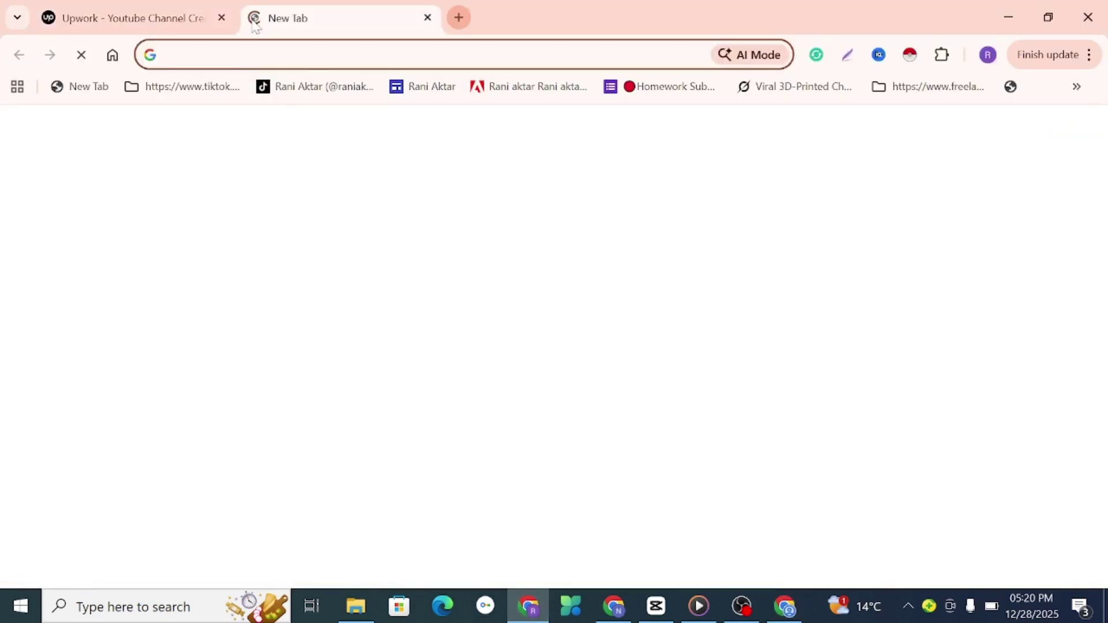
pyautogui.click(314, 423)
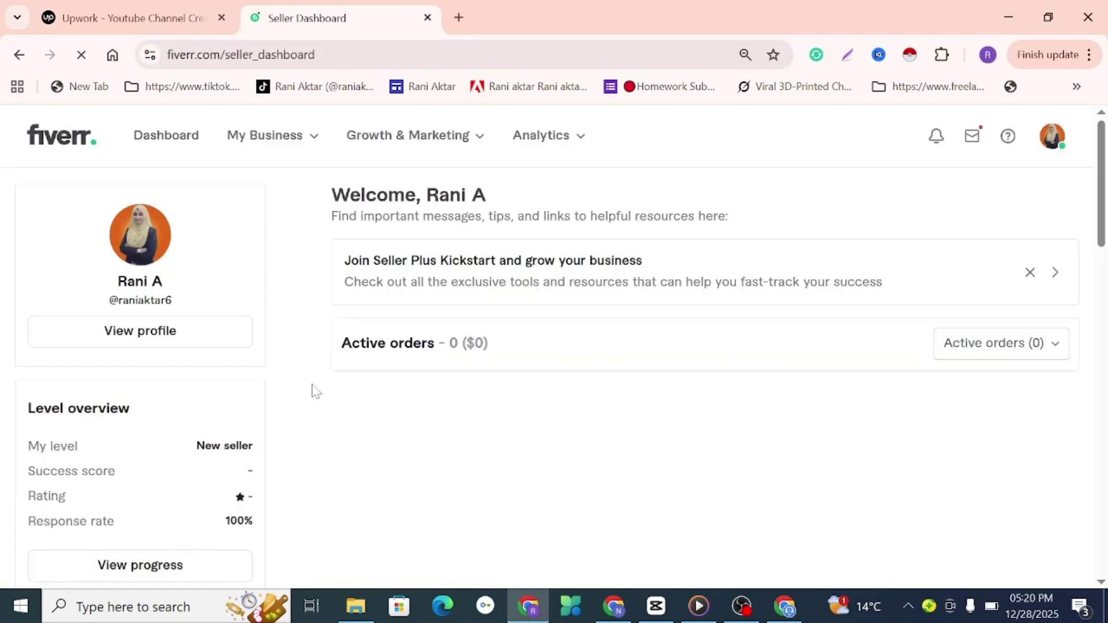
# - Open the most recent buyer conversation from the seller dashboard's inbox list
pyautogui.scroll(-2, 206, 502)
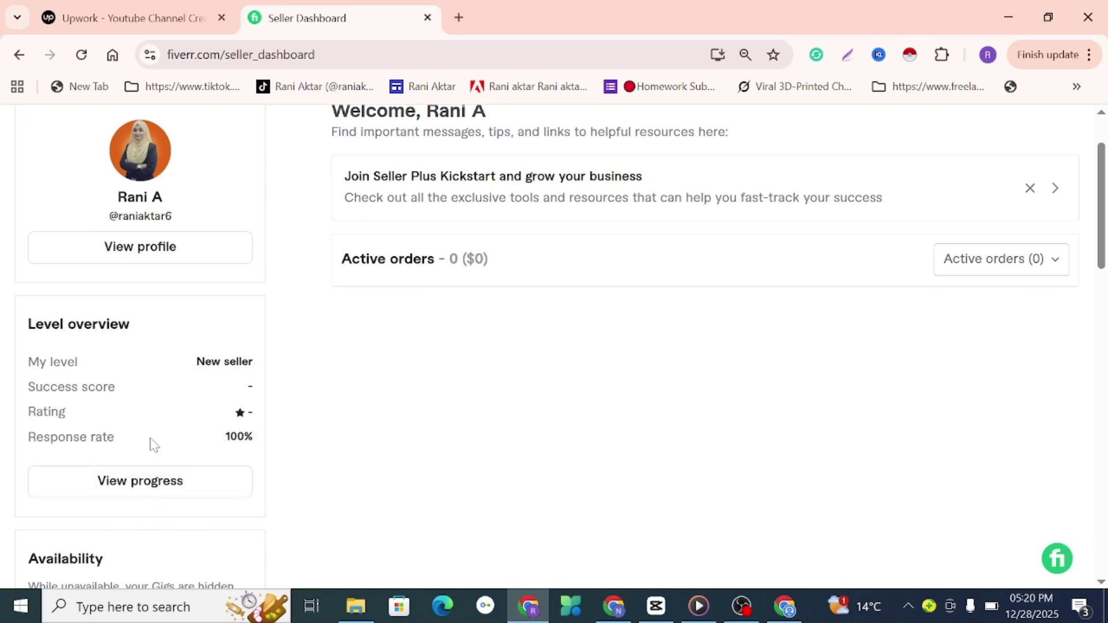
pyautogui.scroll(-9, 200, 433)
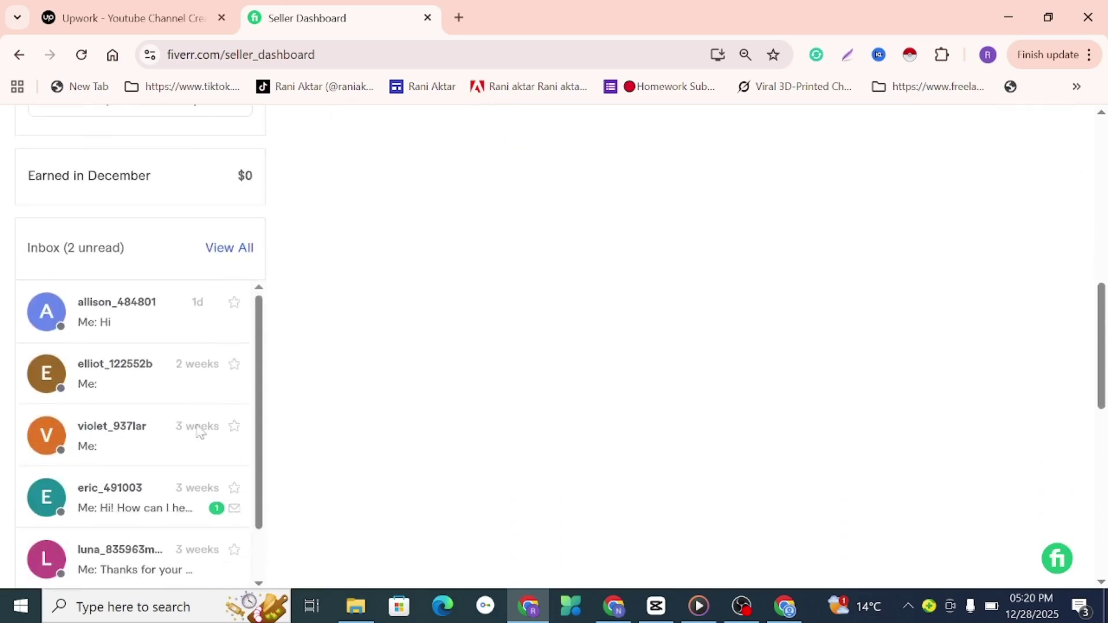
pyautogui.scroll(-1, 199, 432)
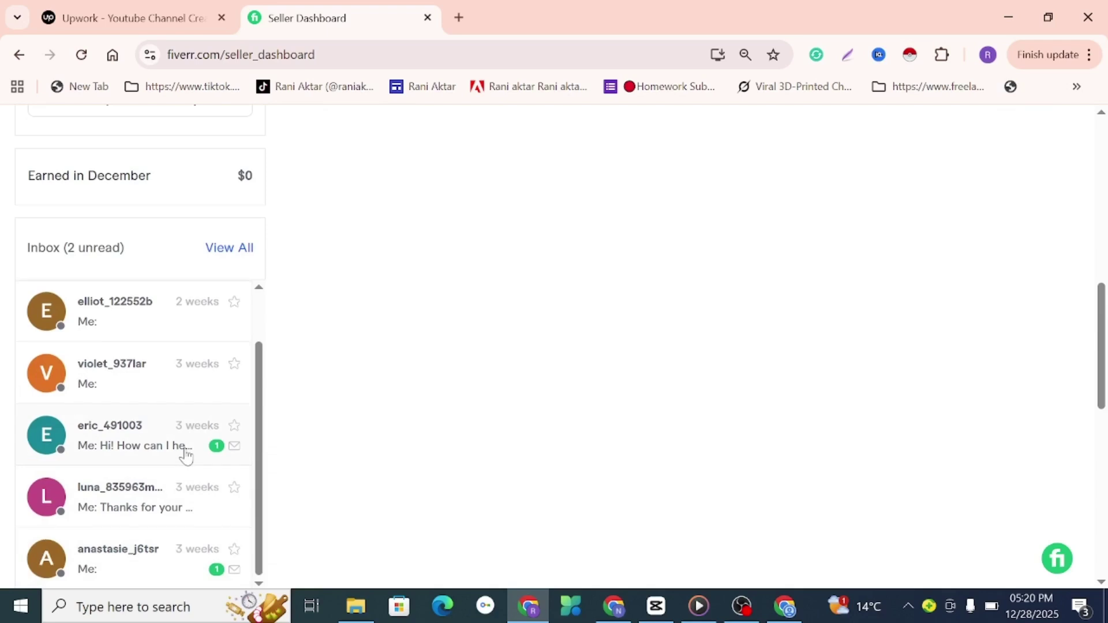
pyautogui.scroll(1, 186, 456)
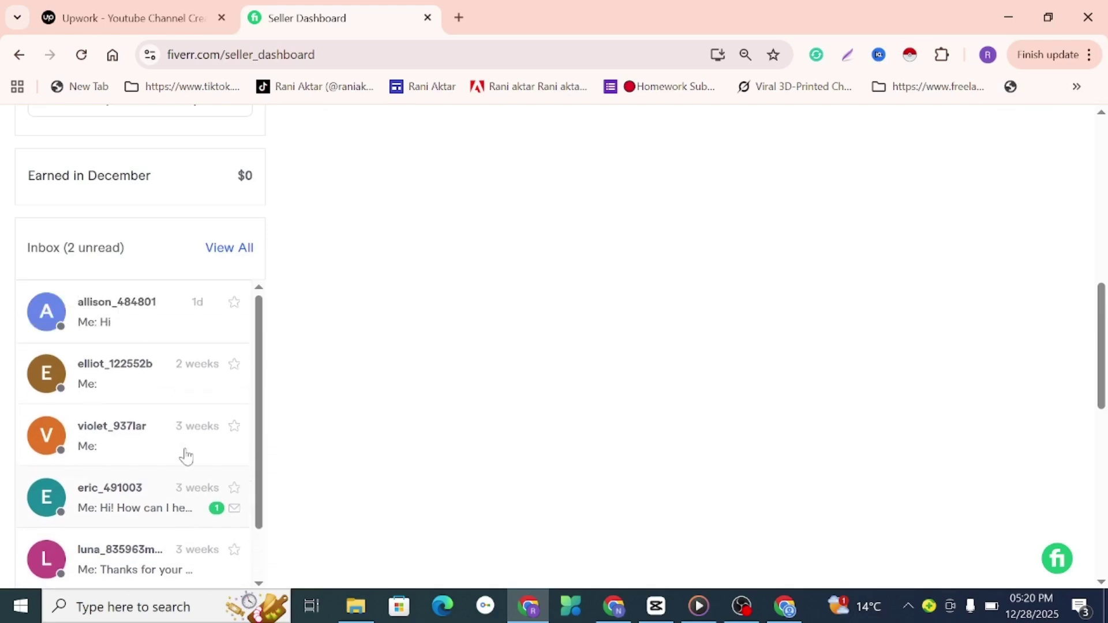
pyautogui.click(159, 323)
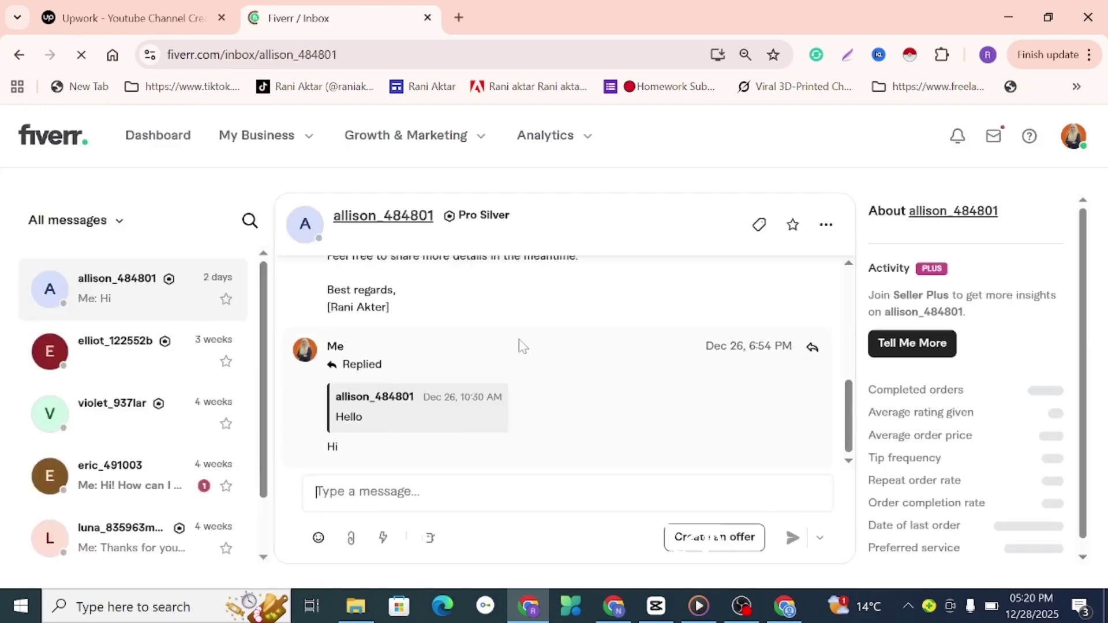
# - Examine the buyer's first message and its timestamp, along with the automatic response sent to it
pyautogui.scroll(1, 522, 346)
pyautogui.scroll(2, 522, 346)
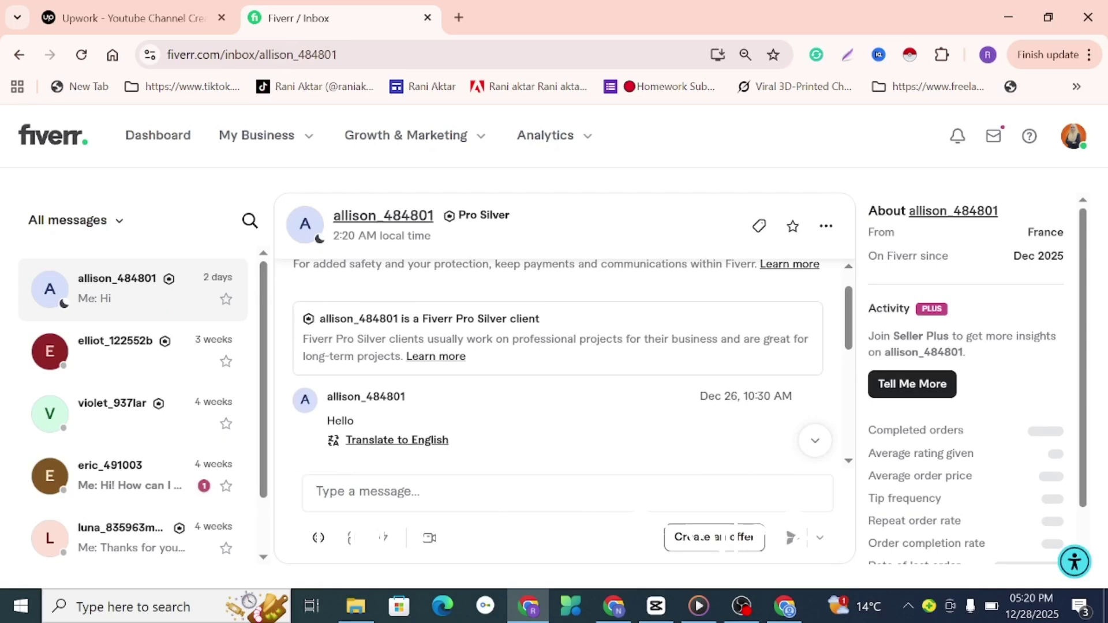
pyautogui.scroll(-1, 328, 419)
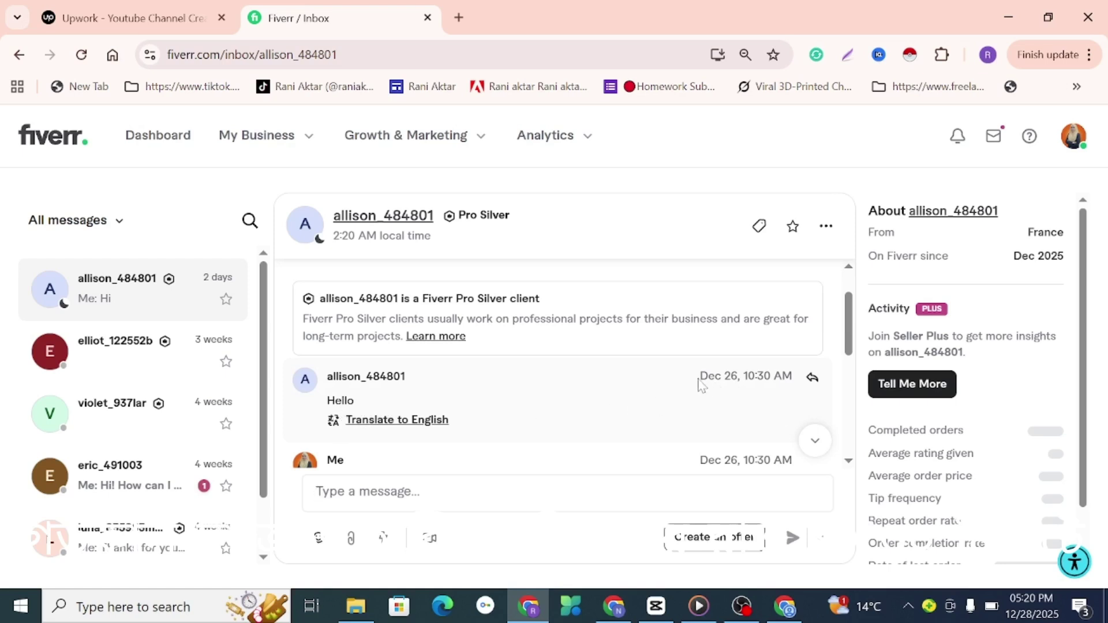
pyautogui.moveTo(698, 381); pyautogui.dragTo(602, 411)
pyautogui.scroll(-3, 601, 410)
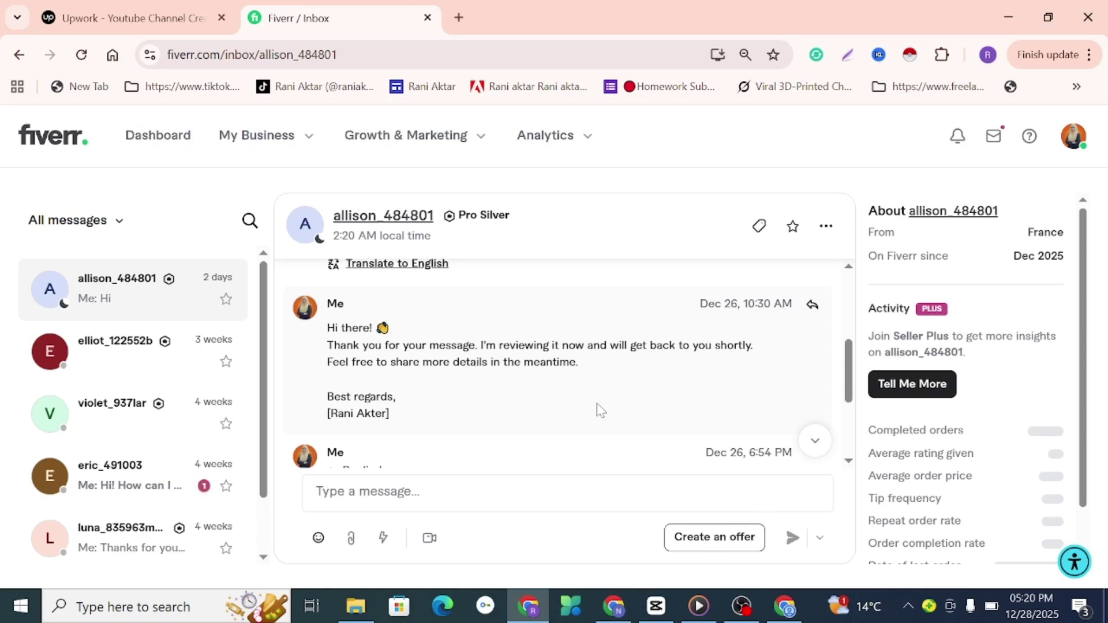
pyautogui.scroll(-1, 600, 409)
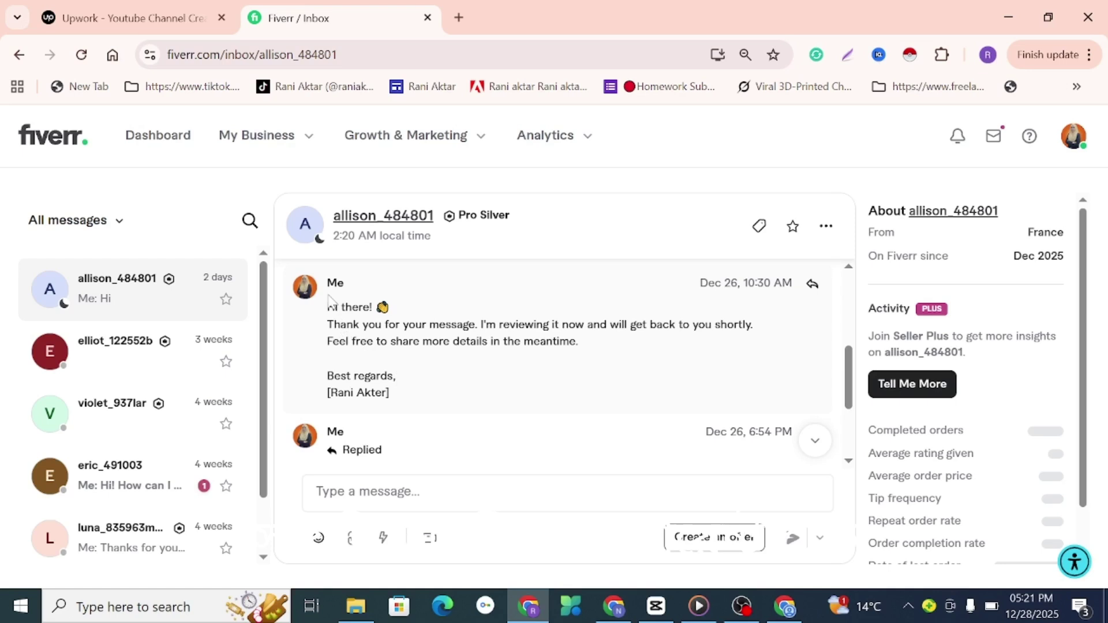
pyautogui.moveTo(327, 307); pyautogui.dragTo(403, 405)
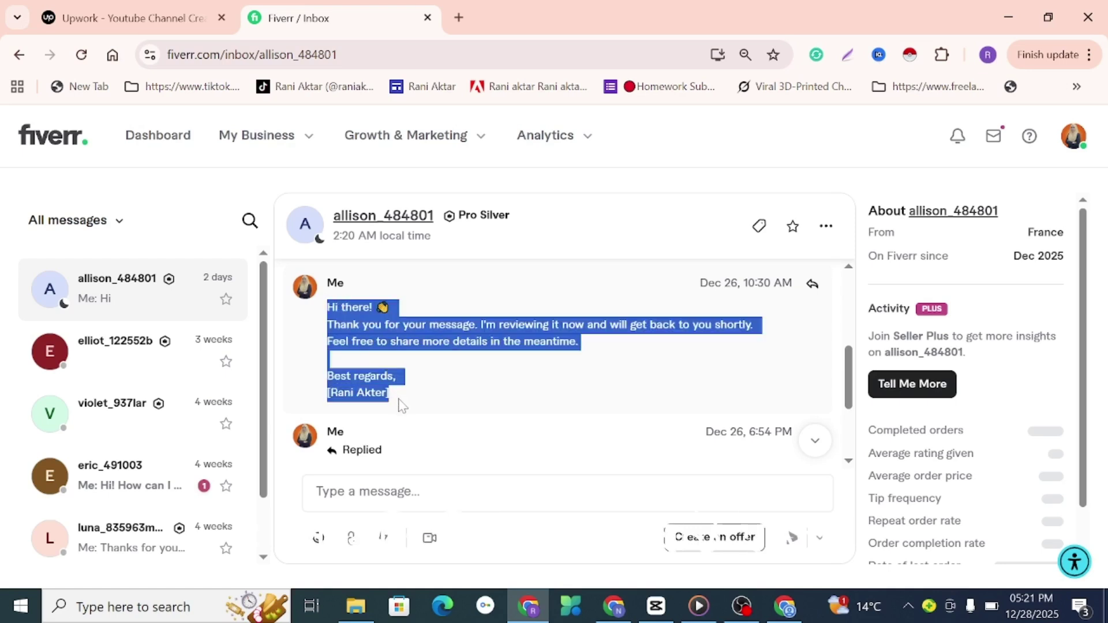
pyautogui.click(460, 418)
# - Examine the manual reply and the Fiverr notice about the buyer's contact status at the end of the conversation
pyautogui.scroll(-3, 460, 417)
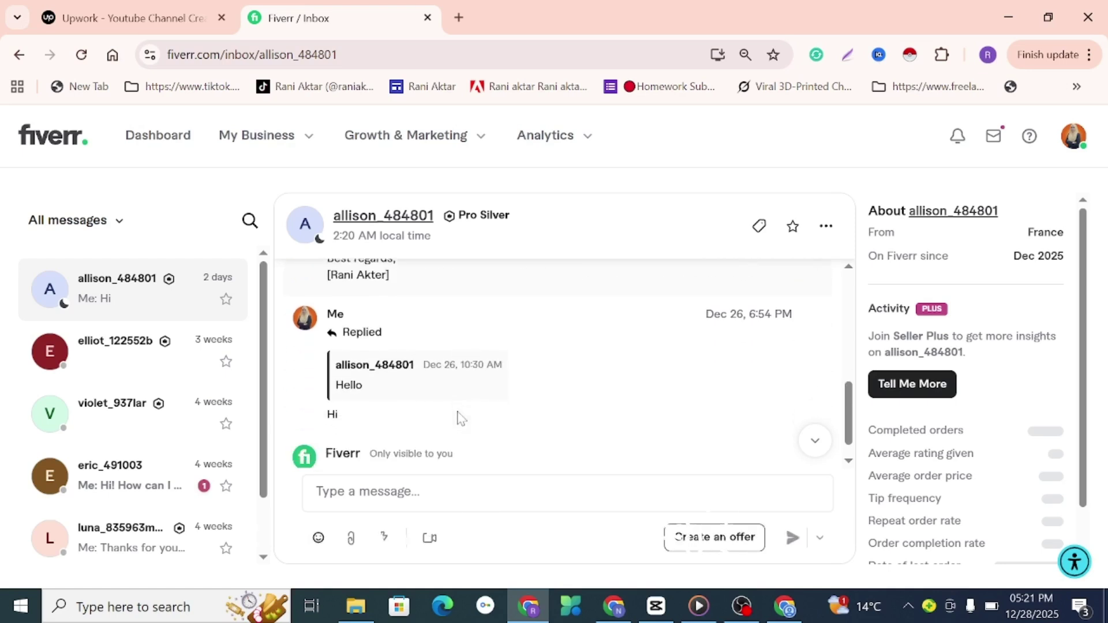
pyautogui.scroll(2, 460, 417)
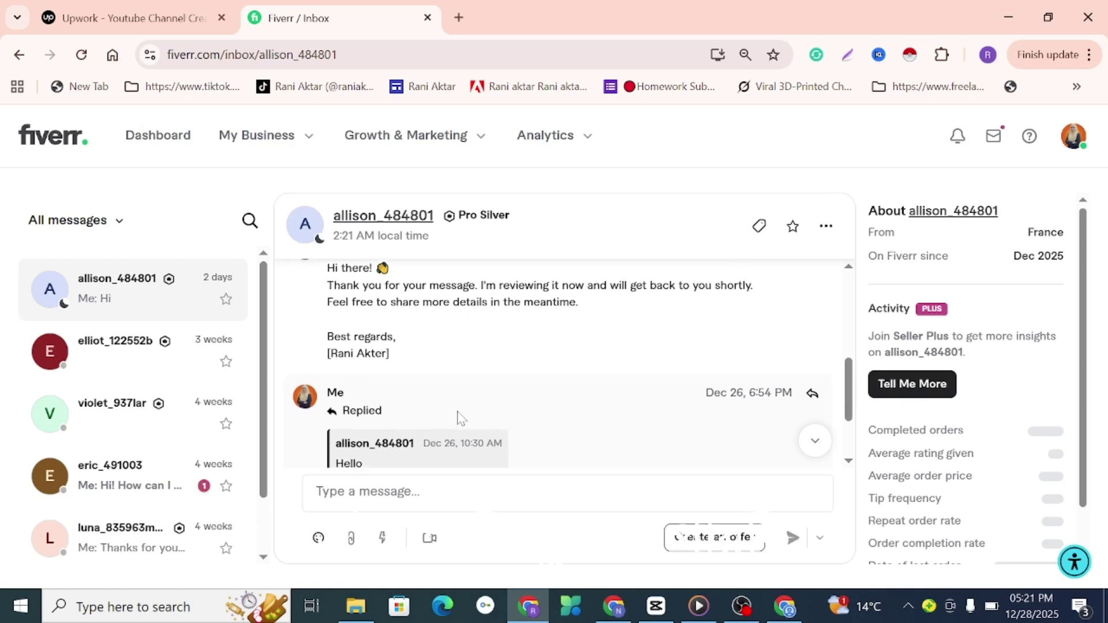
pyautogui.scroll(-2, 459, 418)
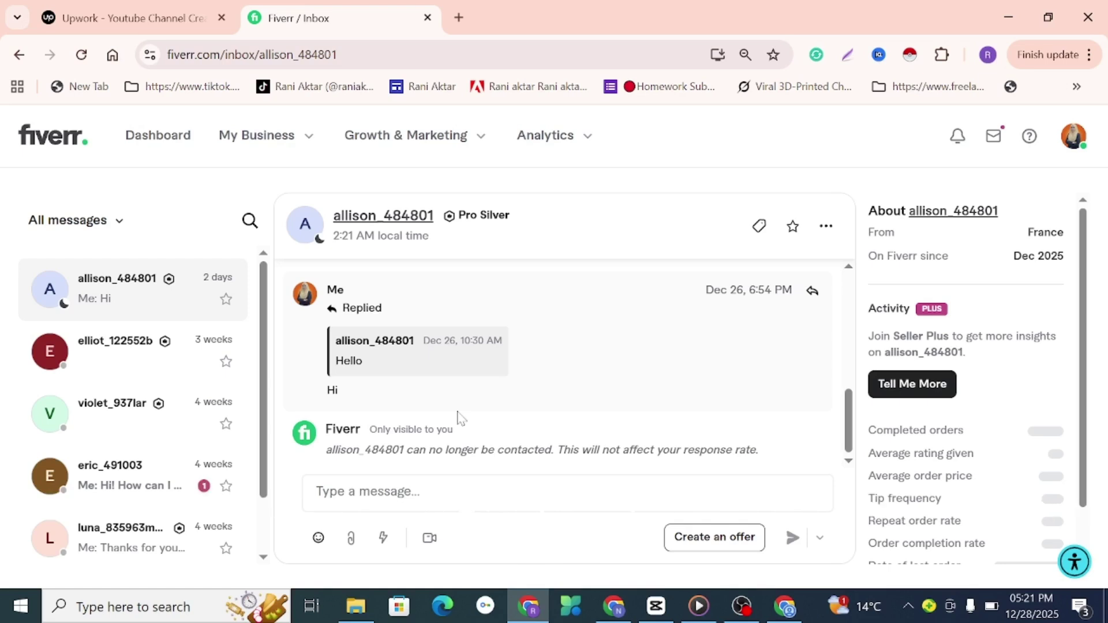
pyautogui.tripleClick(317, 404)
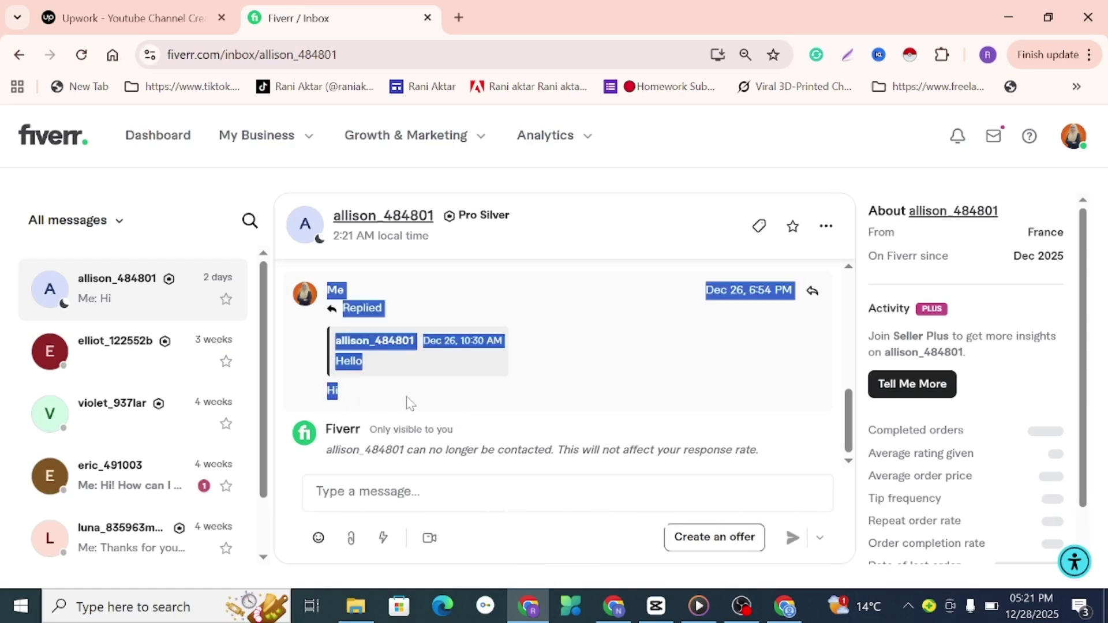
pyautogui.click(447, 397)
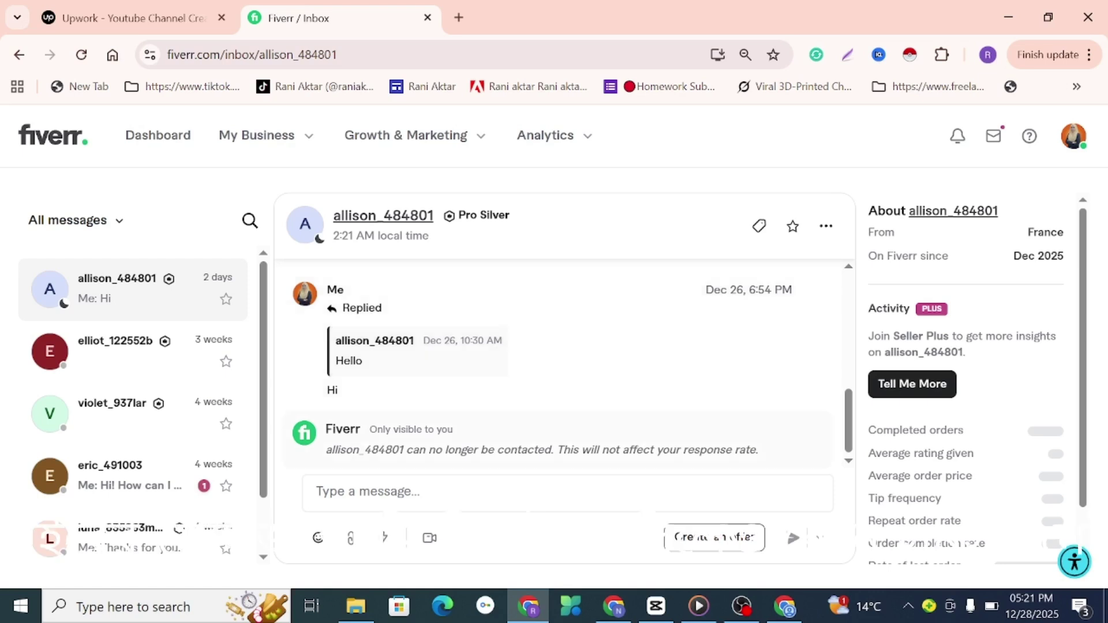
pyautogui.moveTo(331, 450); pyautogui.dragTo(871, 449)
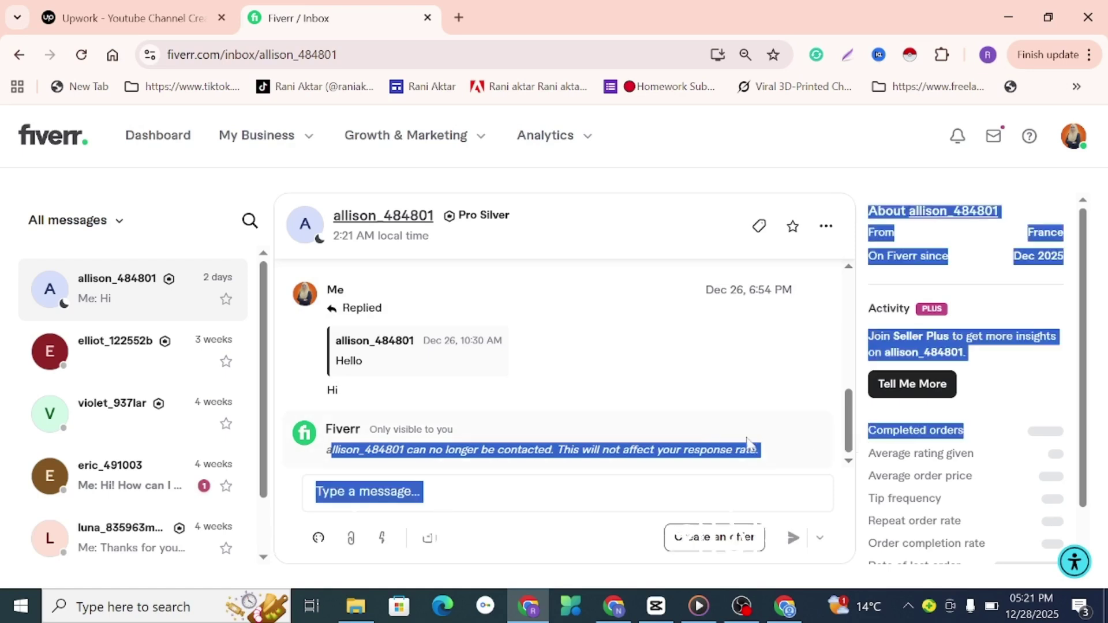
pyautogui.click(667, 411)
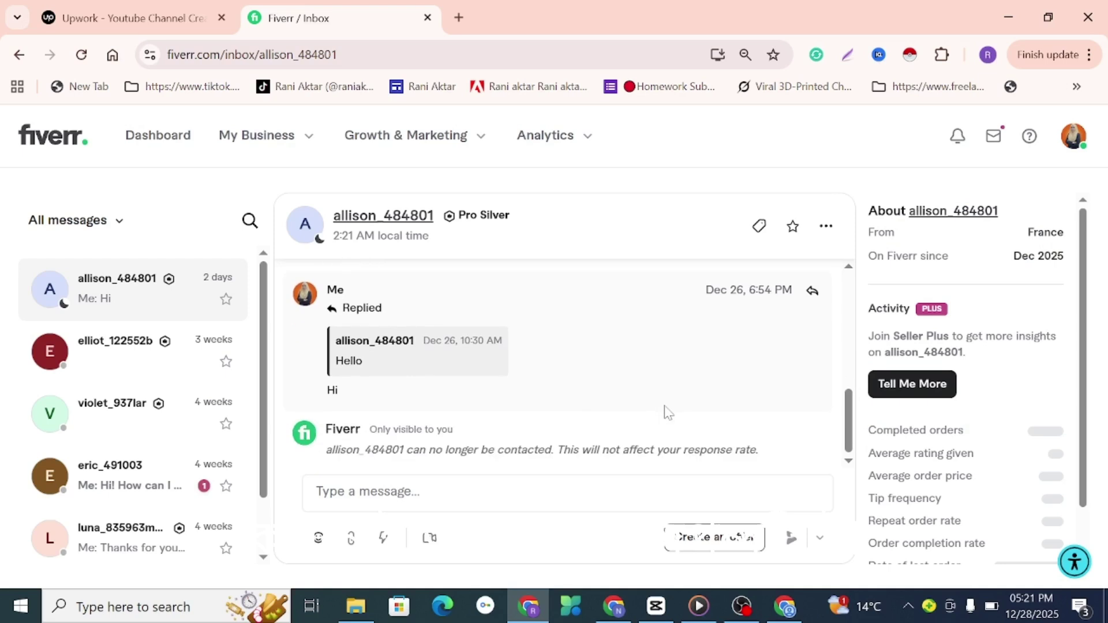
pyautogui.scroll(5, 667, 411)
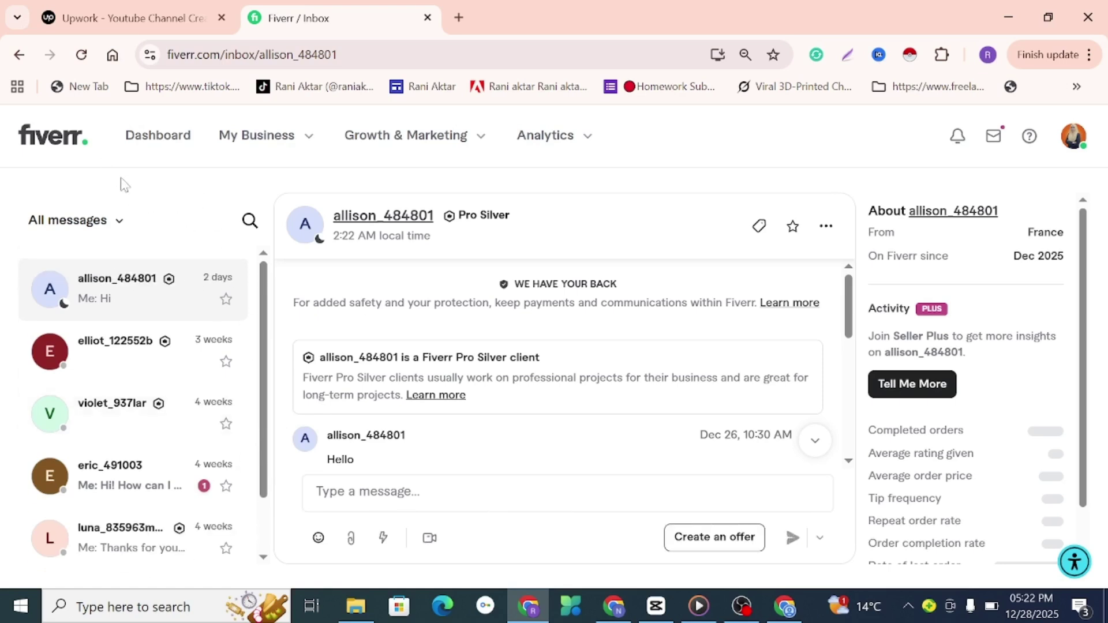
# - Return to the seller dashboard and review the level overview, including the response rate, and the sections below it
pyautogui.click(23, 60)
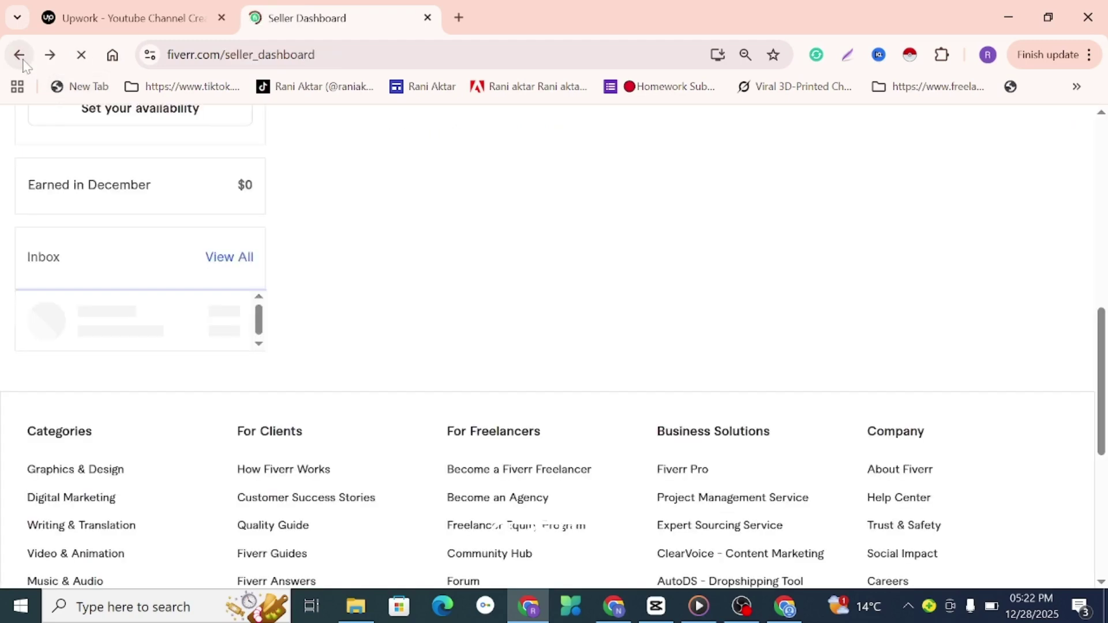
pyautogui.scroll(3, 173, 269)
pyautogui.scroll(5, 175, 270)
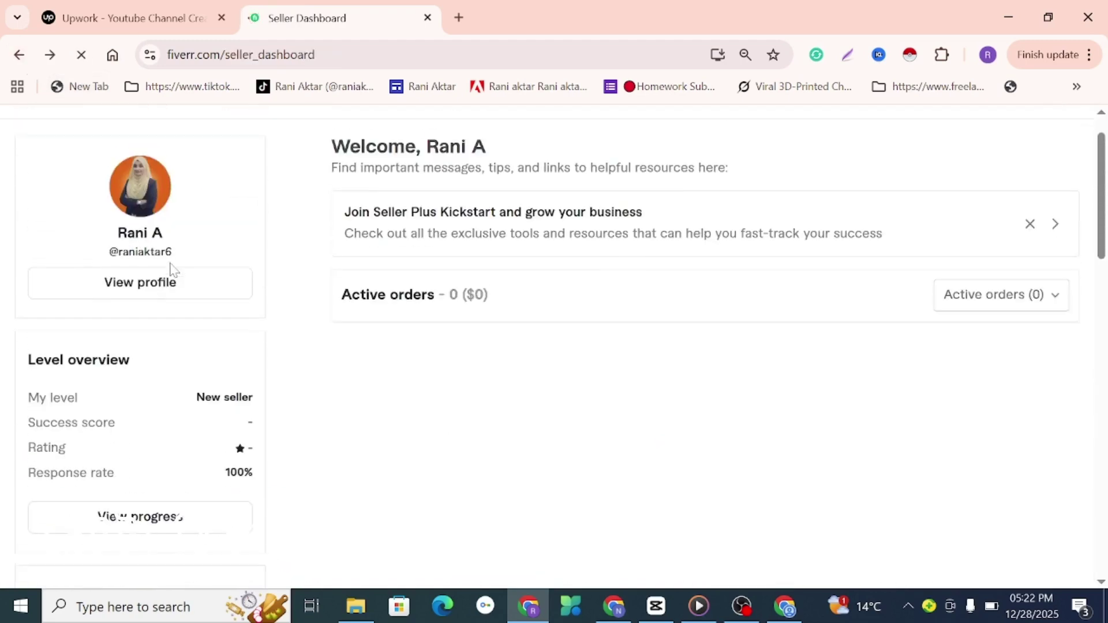
pyautogui.scroll(-2, 173, 270)
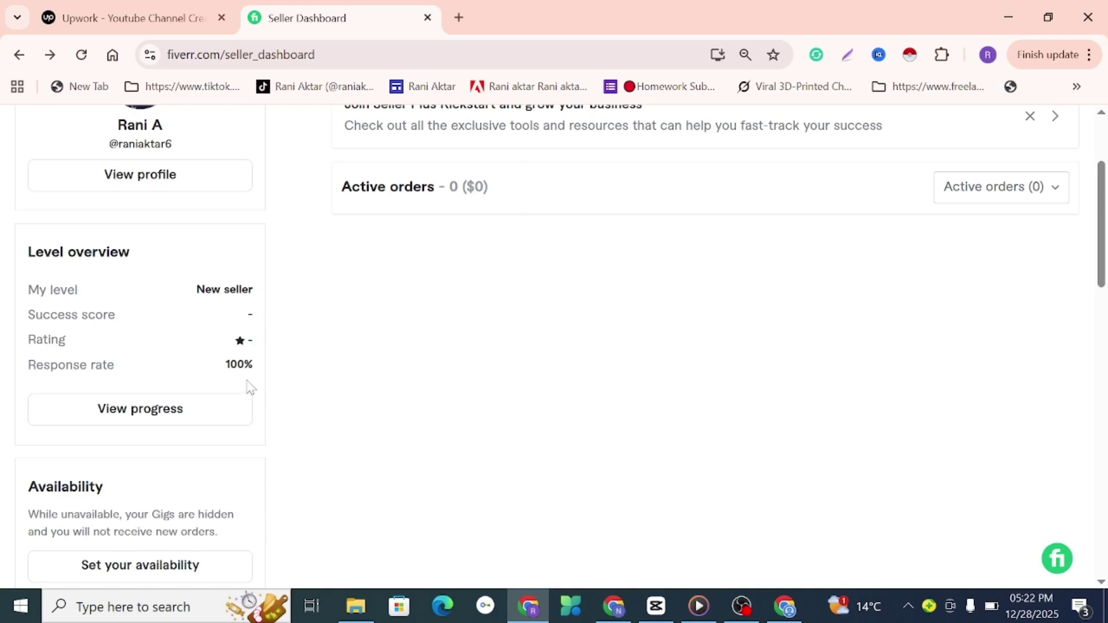
pyautogui.scroll(-1, 246, 380)
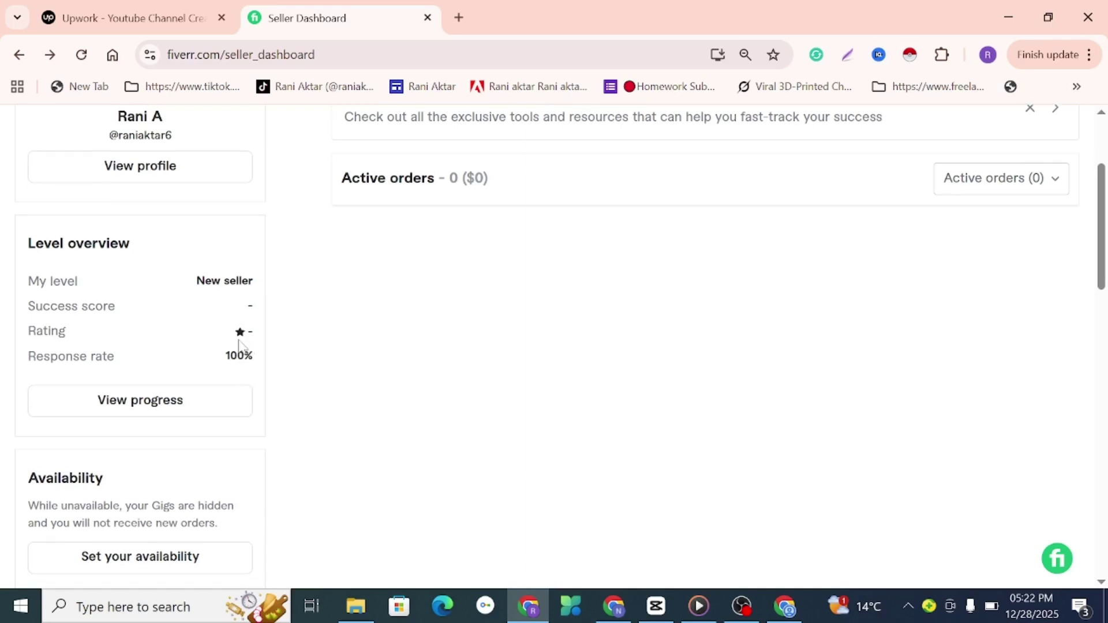
pyautogui.scroll(-2, 257, 393)
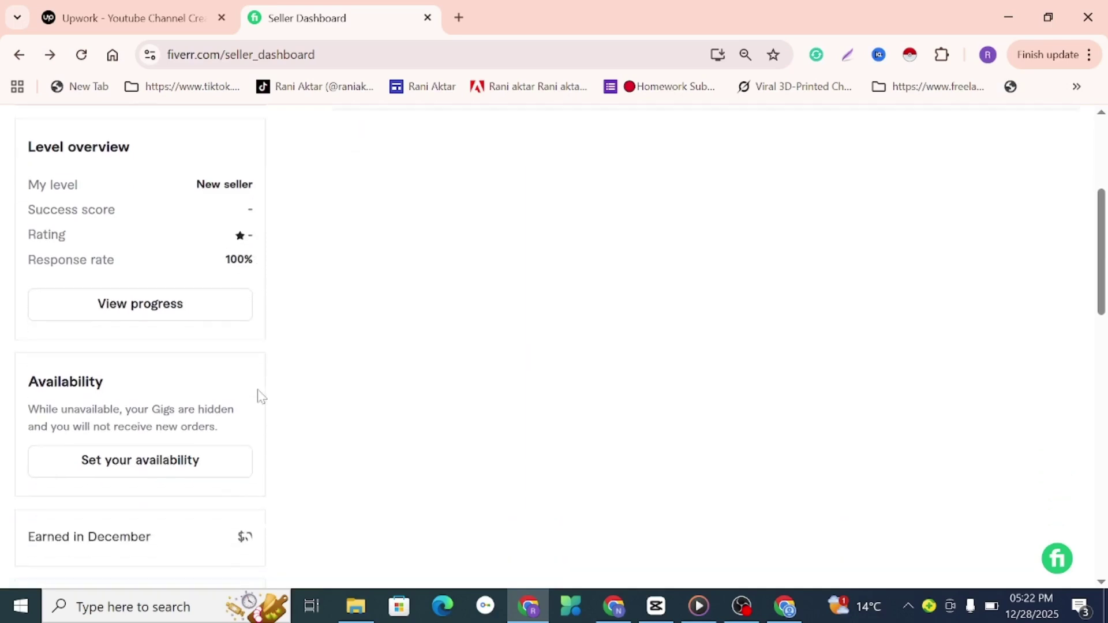
pyautogui.scroll(-2, 258, 397)
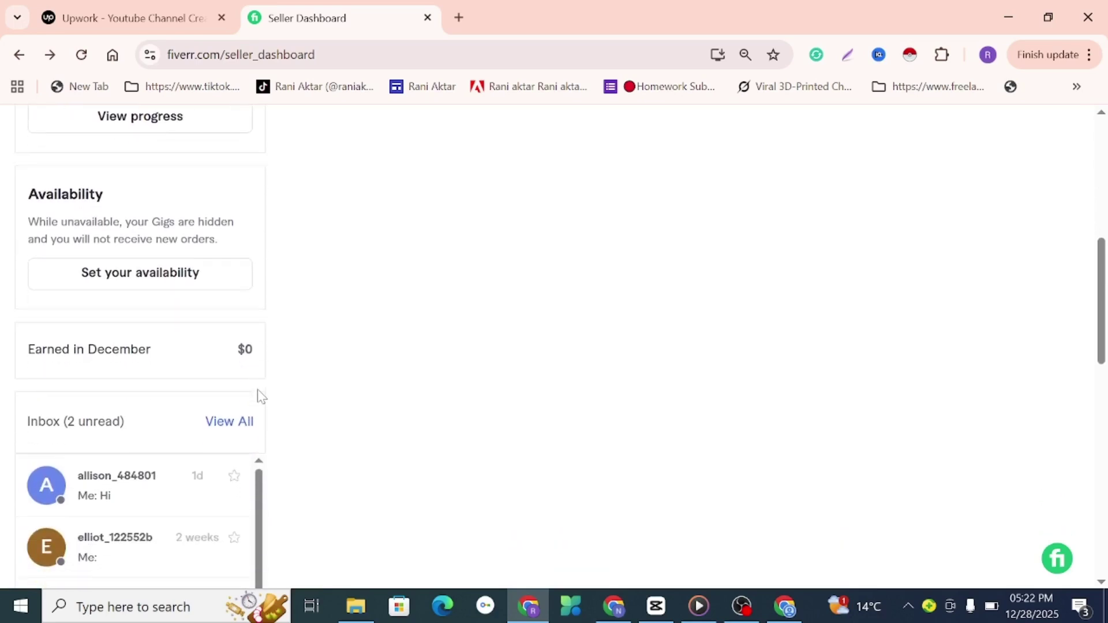
pyautogui.scroll(1, 257, 396)
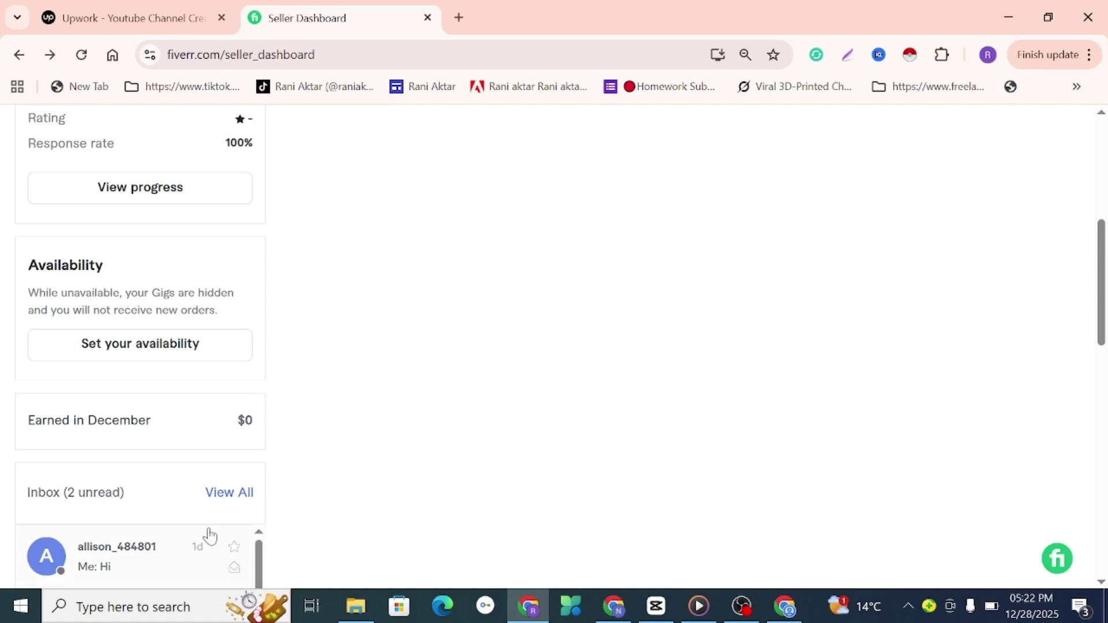
# - Reopen the most recent buyer conversation from the dashboard and open the auto-reply settings from its quick responses
pyautogui.scroll(-1, 208, 534)
pyautogui.scroll(1, 209, 535)
pyautogui.scroll(-3, 252, 457)
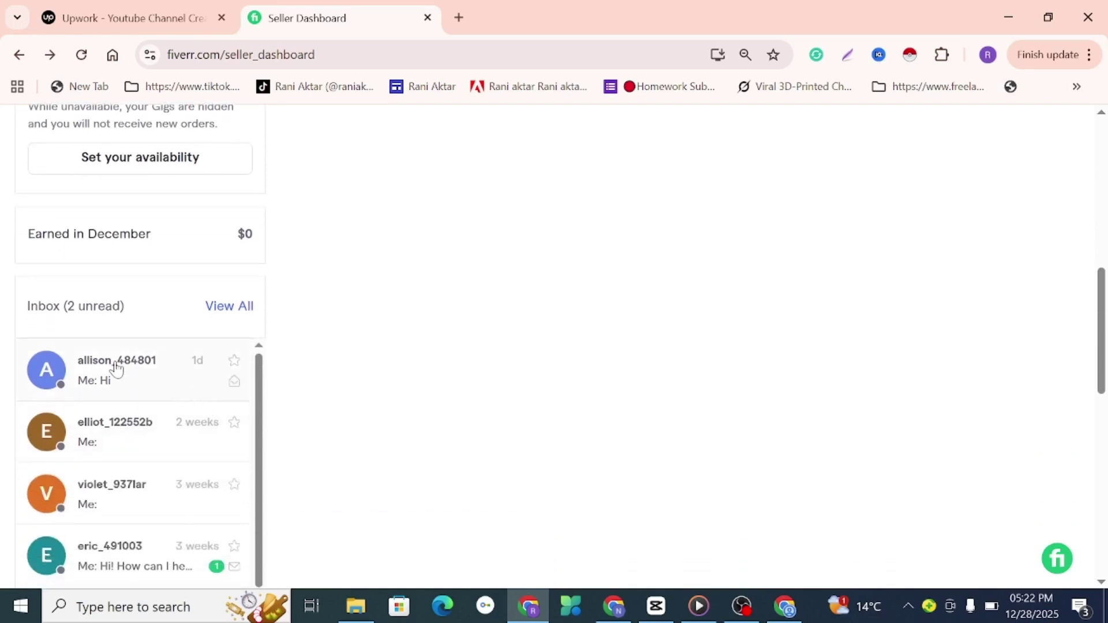
pyautogui.click(148, 384)
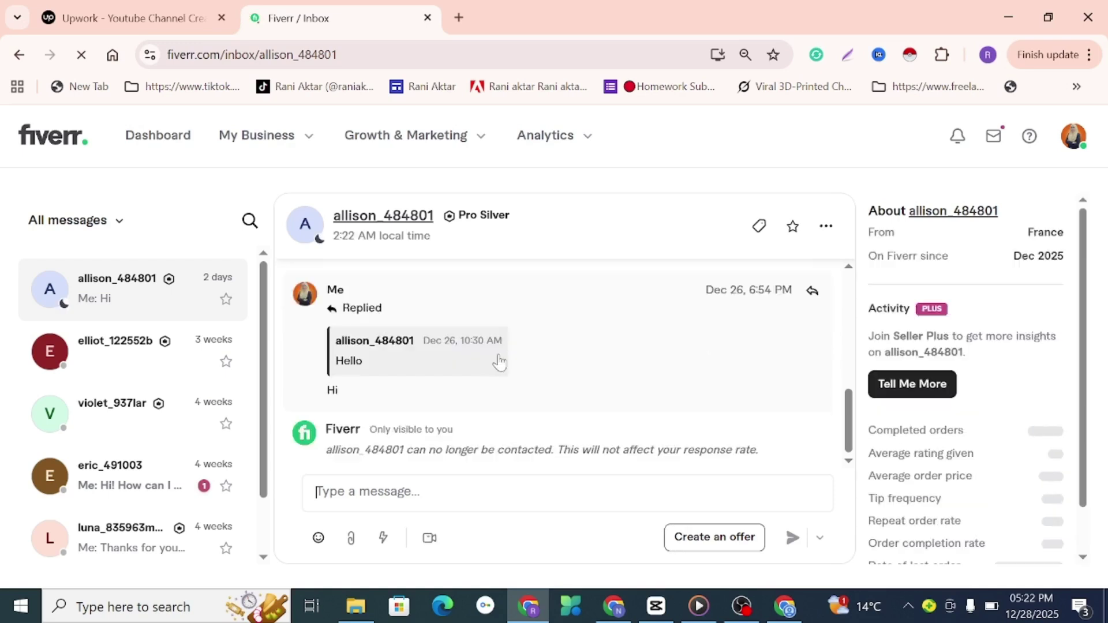
pyautogui.click(383, 540)
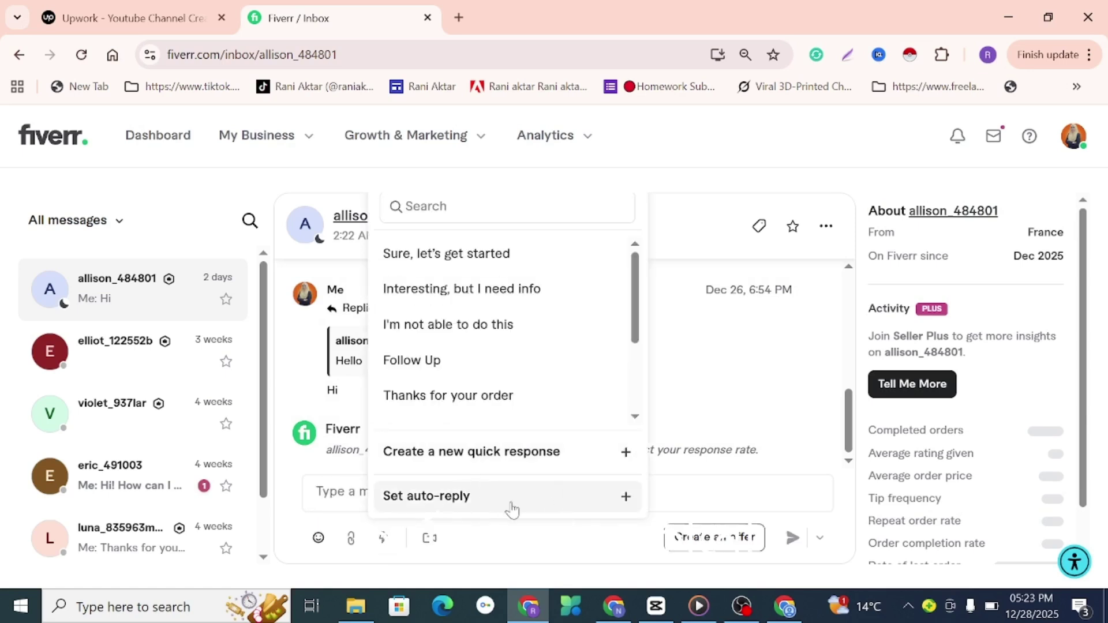
pyautogui.click(585, 502)
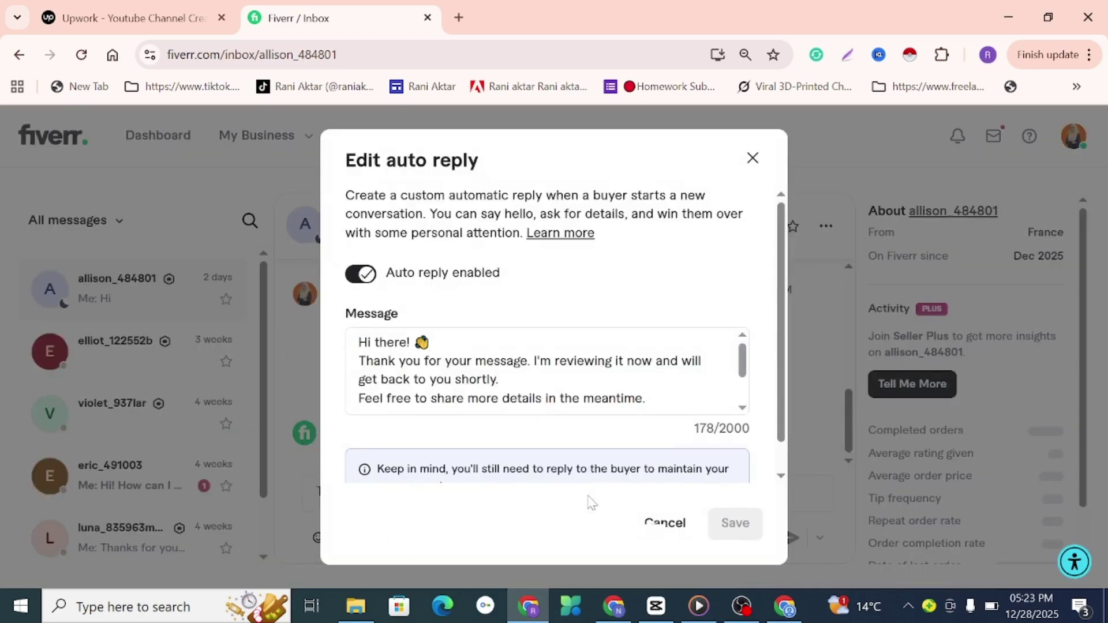
# - Read through the full auto-reply message and the accompanying note in the auto-reply settings
pyautogui.scroll(-2, 547, 369)
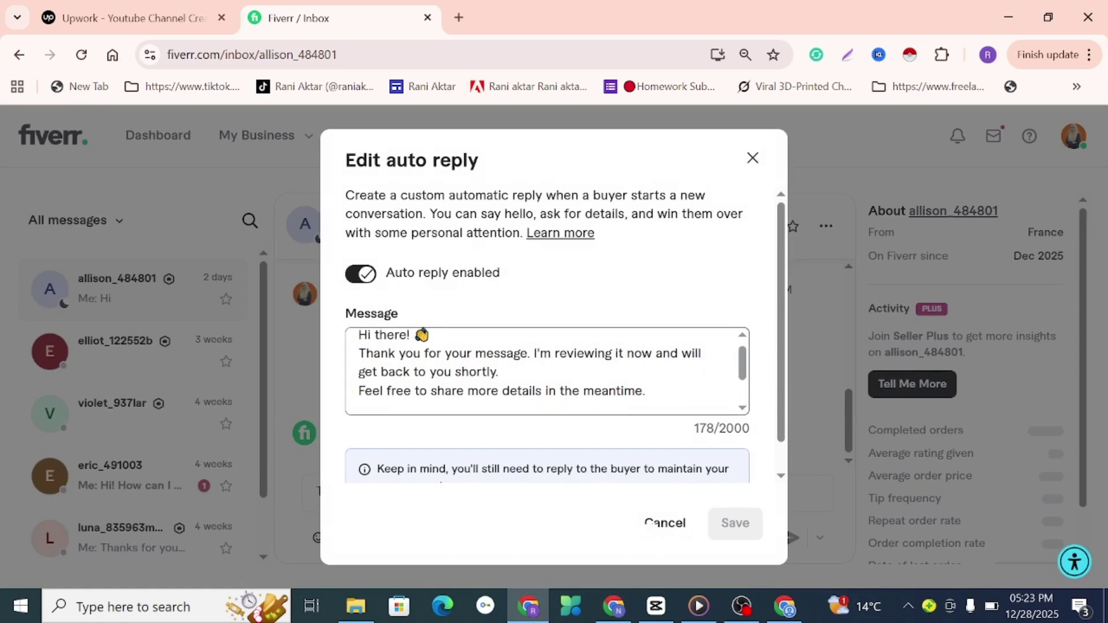
pyautogui.scroll(2, 547, 370)
pyautogui.scroll(-4, 547, 369)
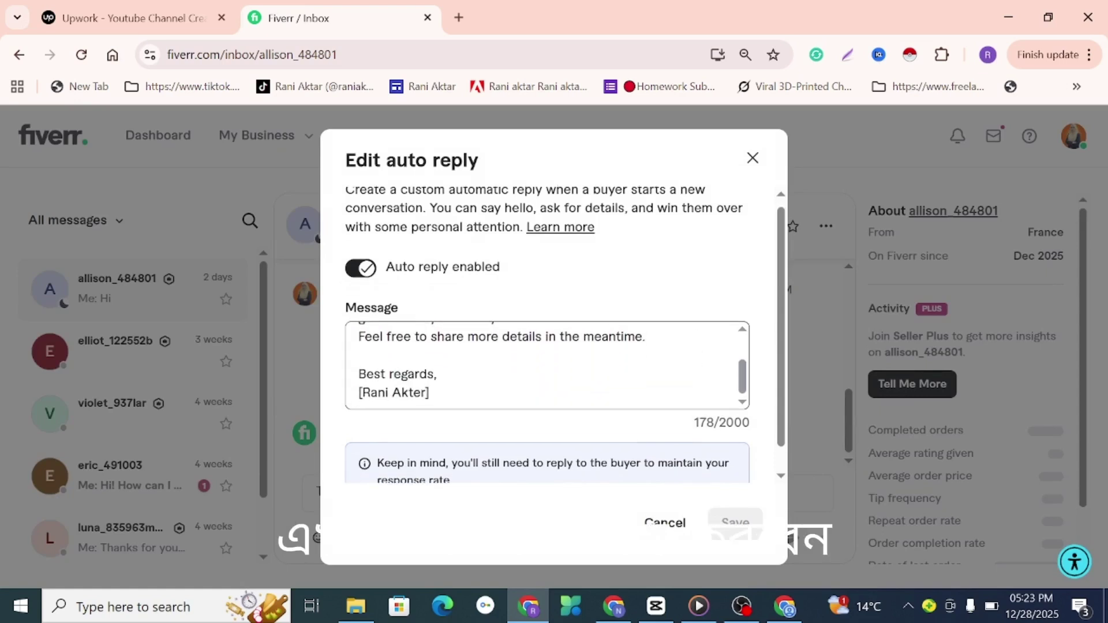
pyautogui.scroll(1, 547, 370)
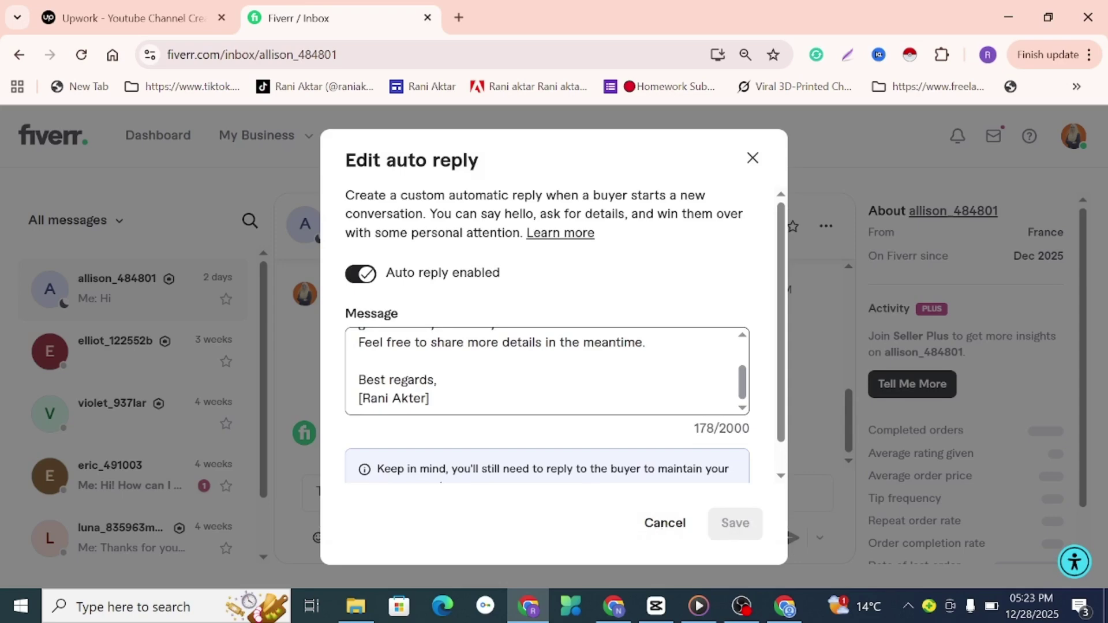
# - Replace the auto-reply message with "Hi 😊 Thanks for reaching out! How can I help you?" and save it
pyautogui.scroll(2, 547, 369)
pyautogui.scroll(-2, 547, 370)
pyautogui.scroll(1, 547, 371)
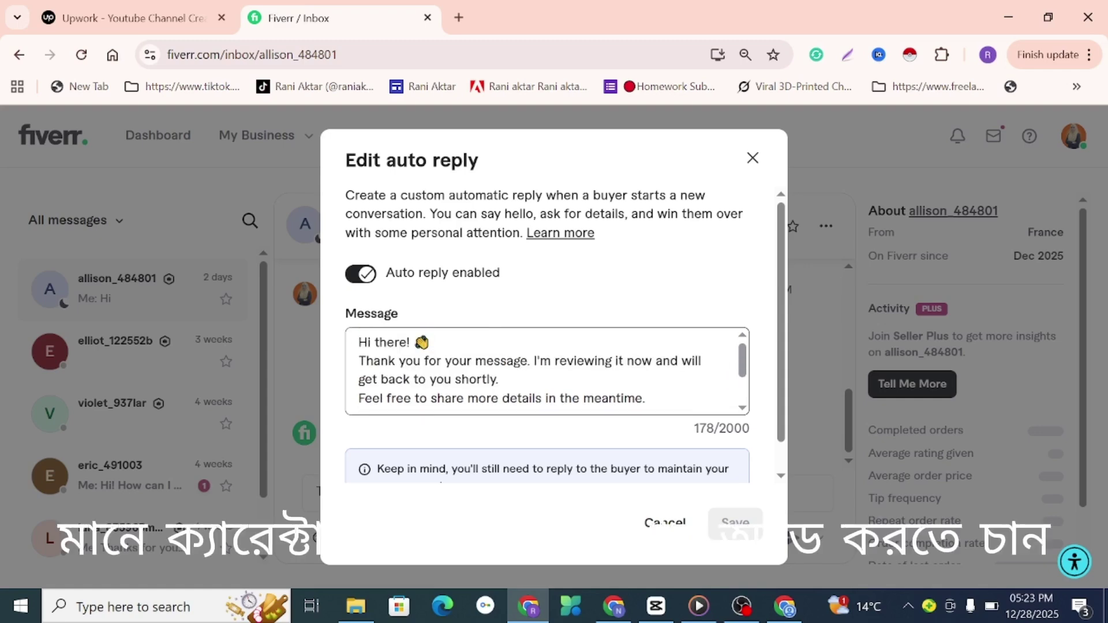
pyautogui.scroll(-1, 547, 371)
pyautogui.scroll(1, 547, 371)
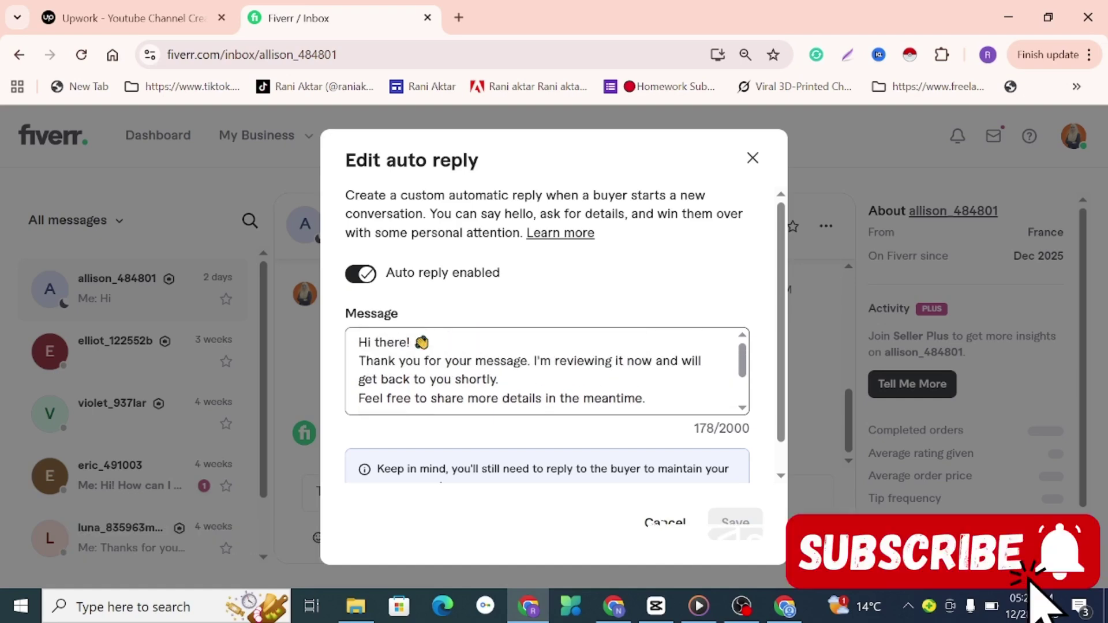
pyautogui.scroll(-1, 547, 371)
pyautogui.scroll(1, 547, 371)
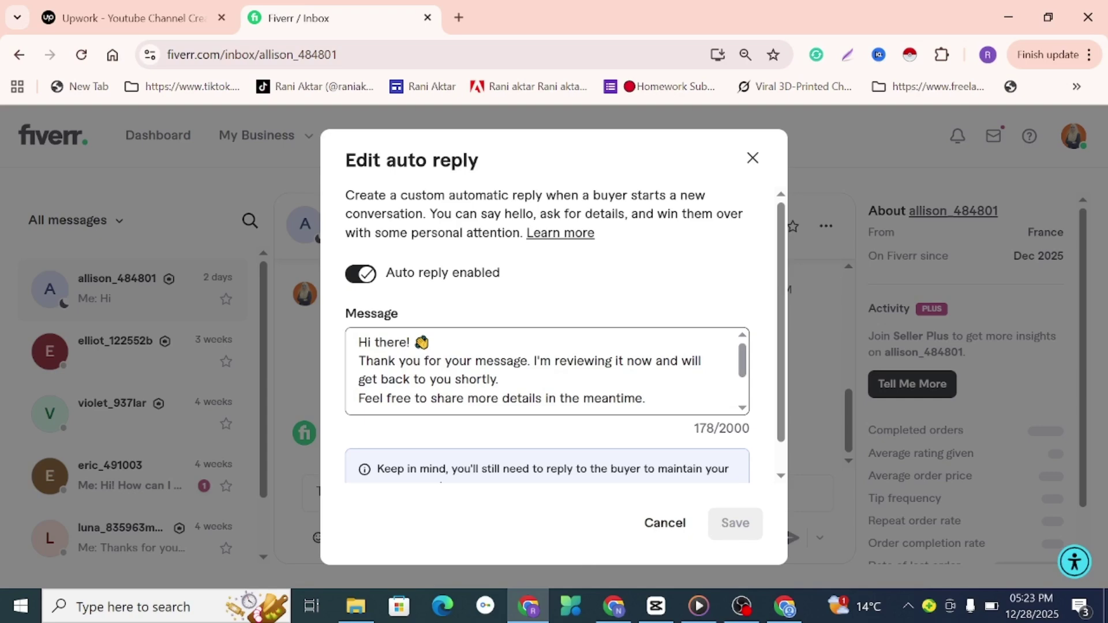
pyautogui.moveTo(358, 342); pyautogui.dragTo(528, 433)
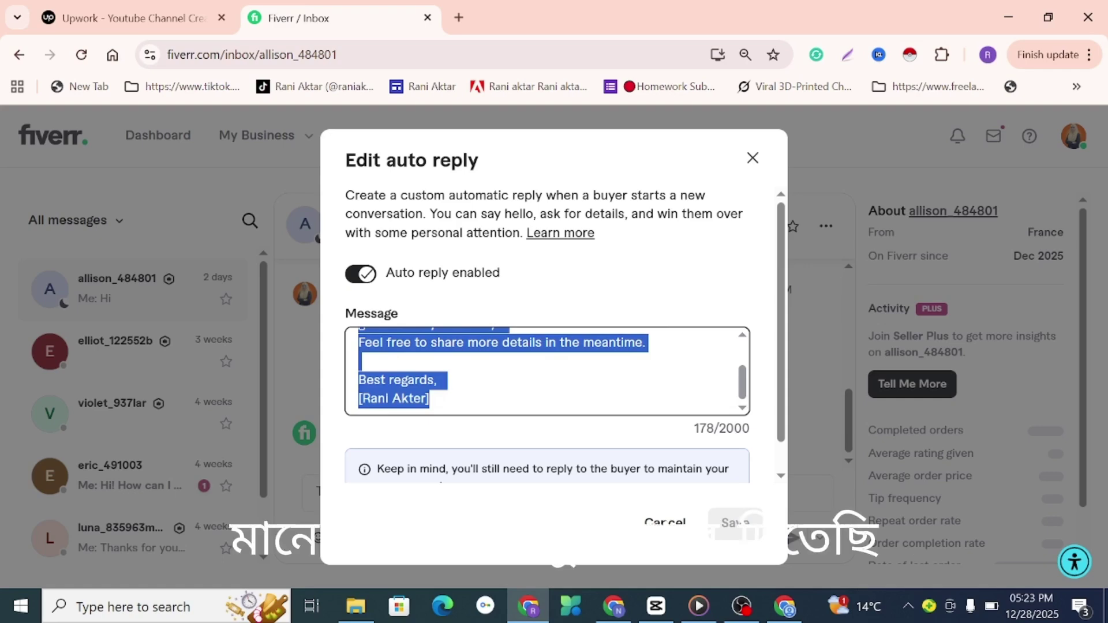
pyautogui.write('Hi 😊 Thanks for reaching out! How can I help you?')
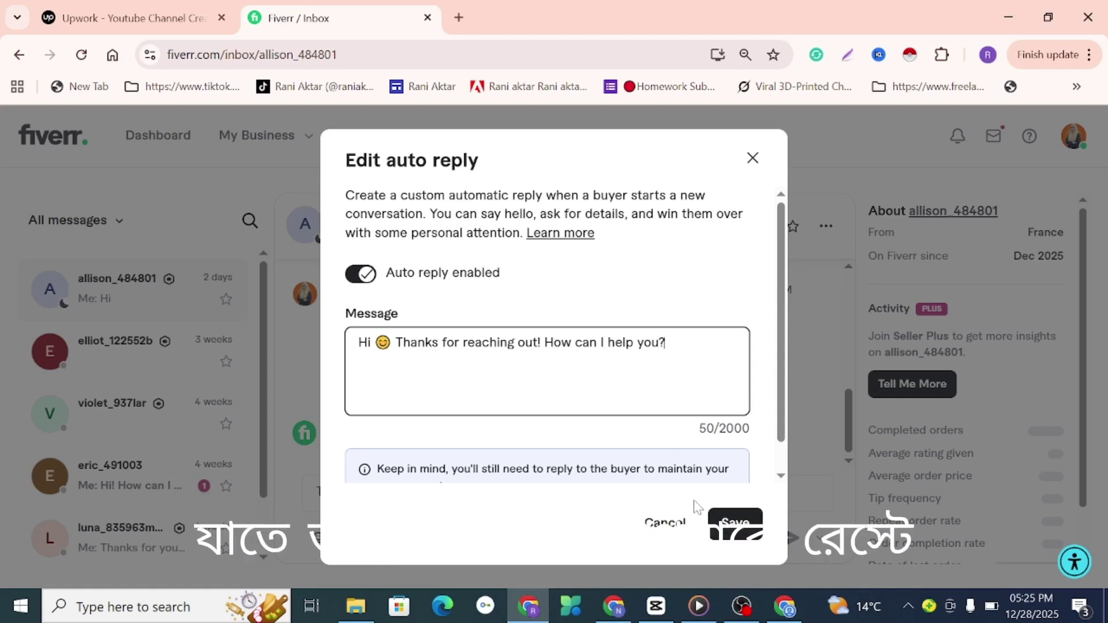
pyautogui.click(716, 529)
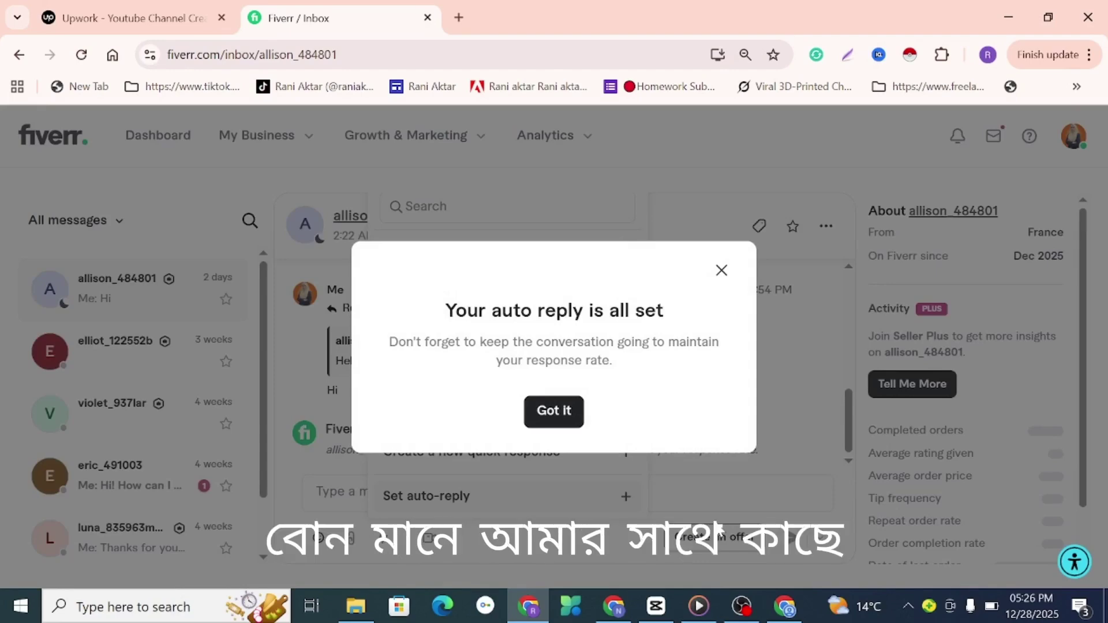
pyautogui.click(554, 424)
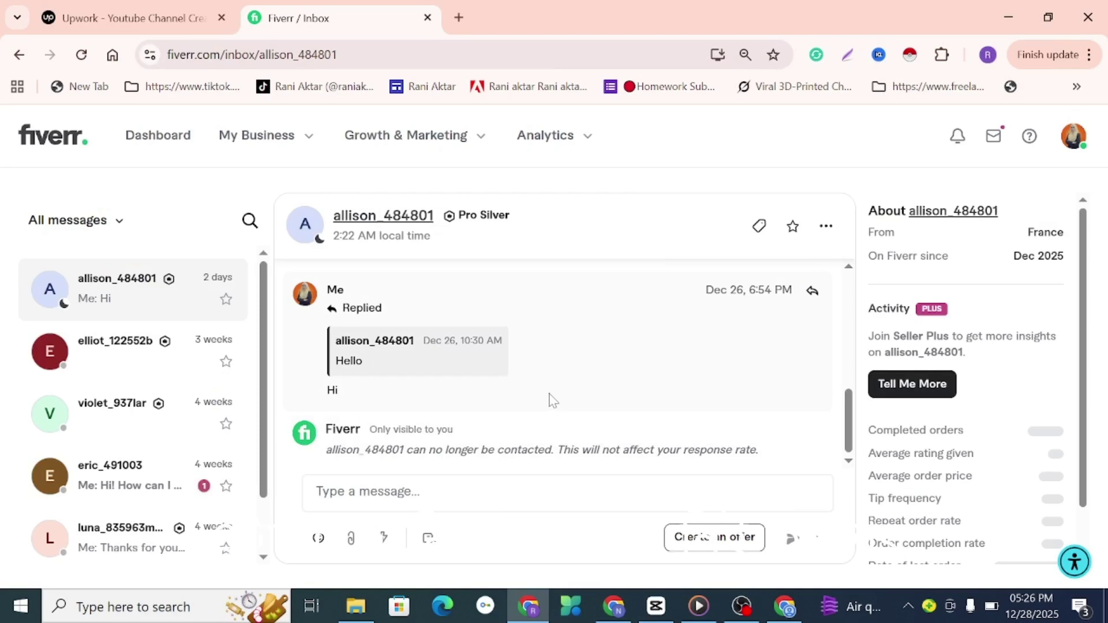
# - Reopen the auto-reply settings from the conversation's quick responses, check the saved message and close the settings
pyautogui.scroll(2, 582, 396)
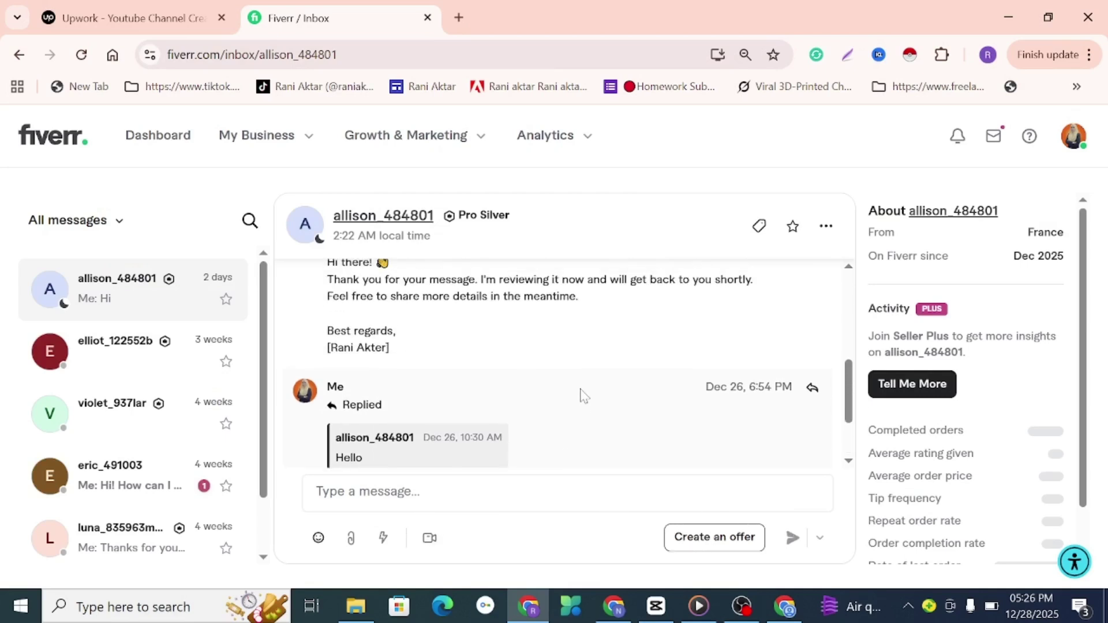
pyautogui.scroll(-2, 582, 396)
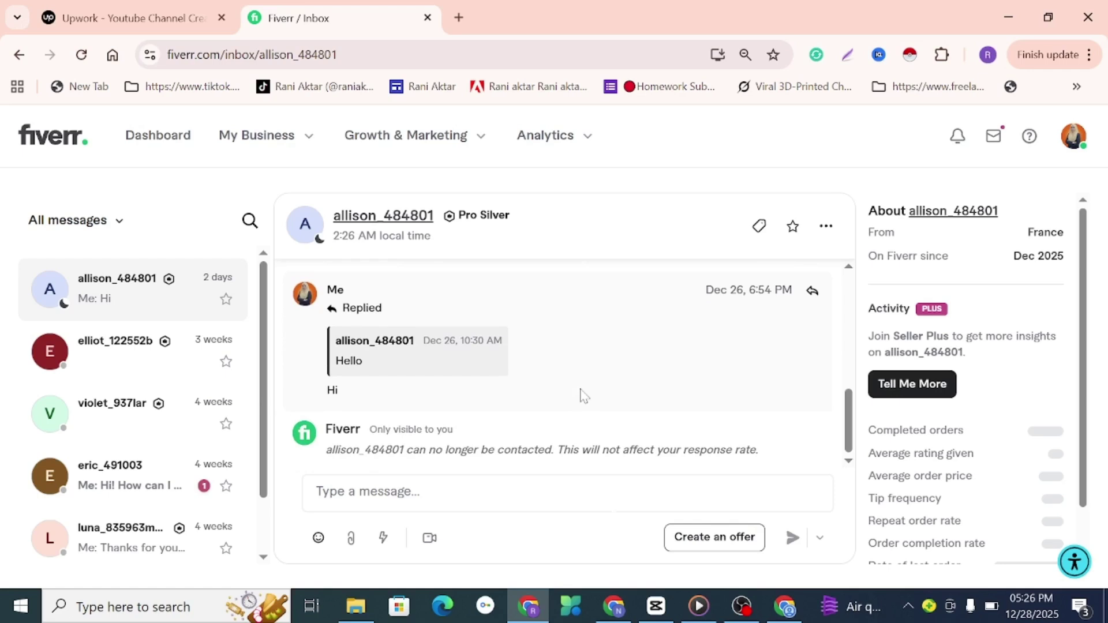
pyautogui.scroll(4, 581, 396)
pyautogui.scroll(-3, 582, 396)
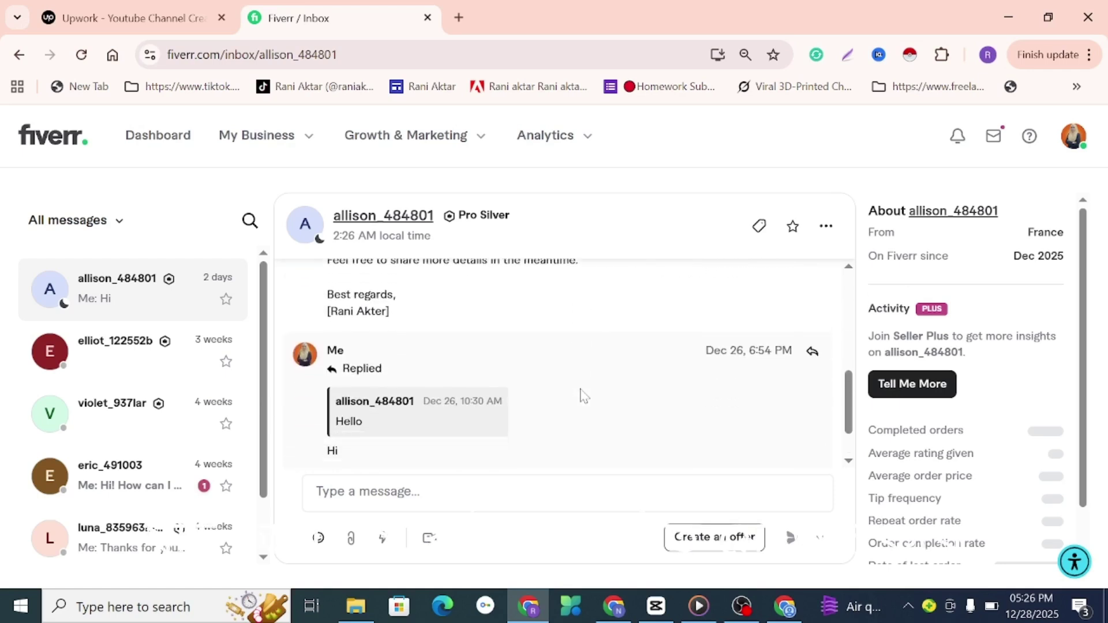
pyautogui.scroll(-1, 582, 396)
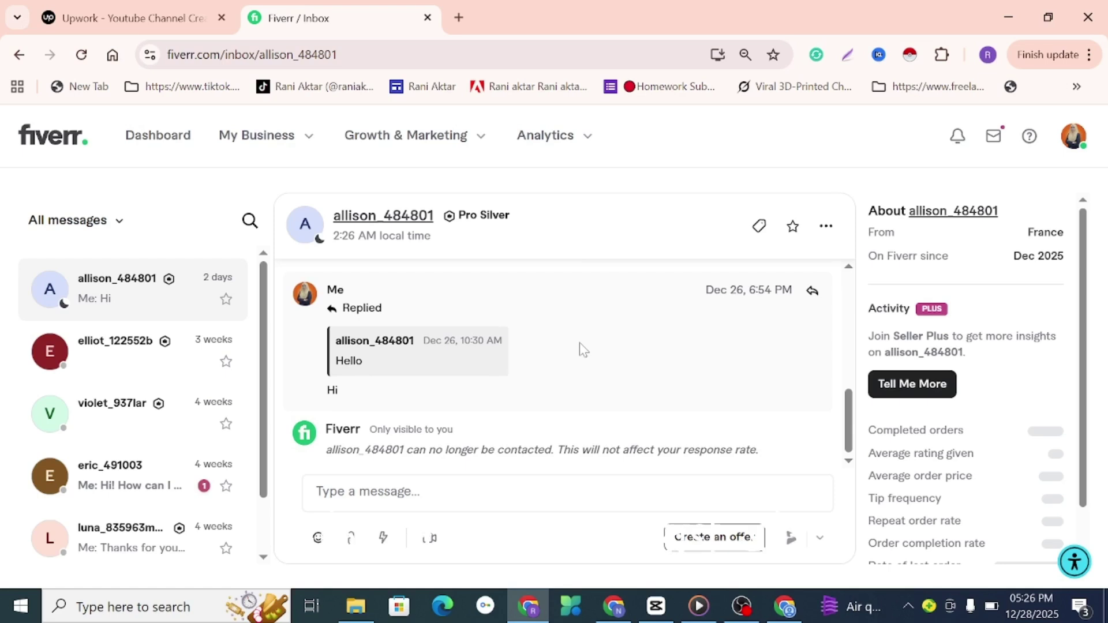
pyautogui.click(382, 538)
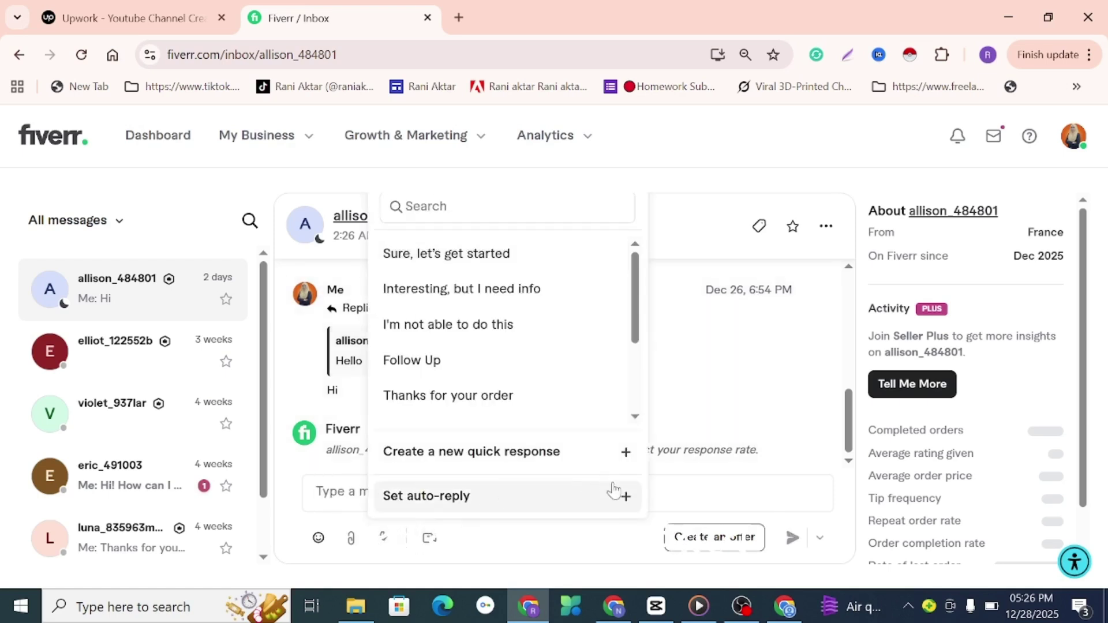
pyautogui.click(568, 500)
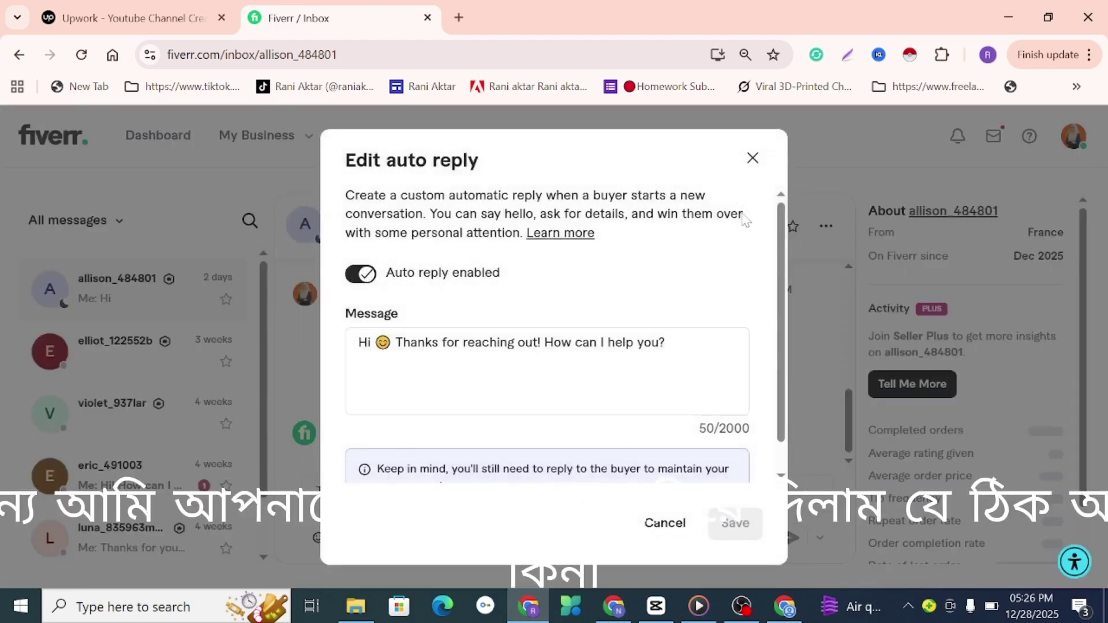
pyautogui.click(753, 158)
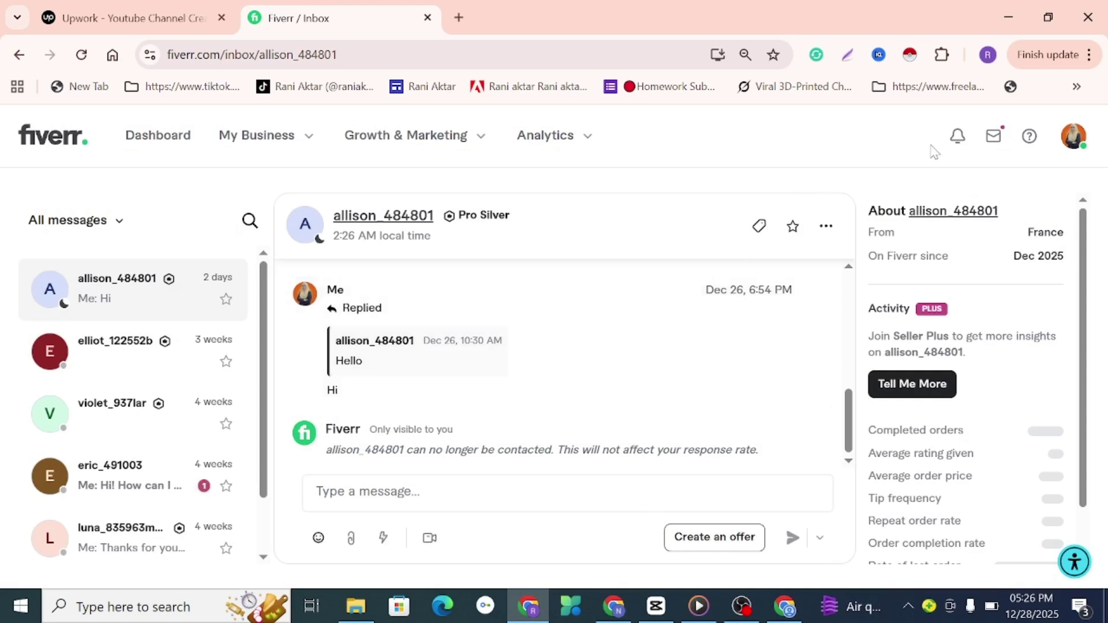
pyautogui.click(958, 139)
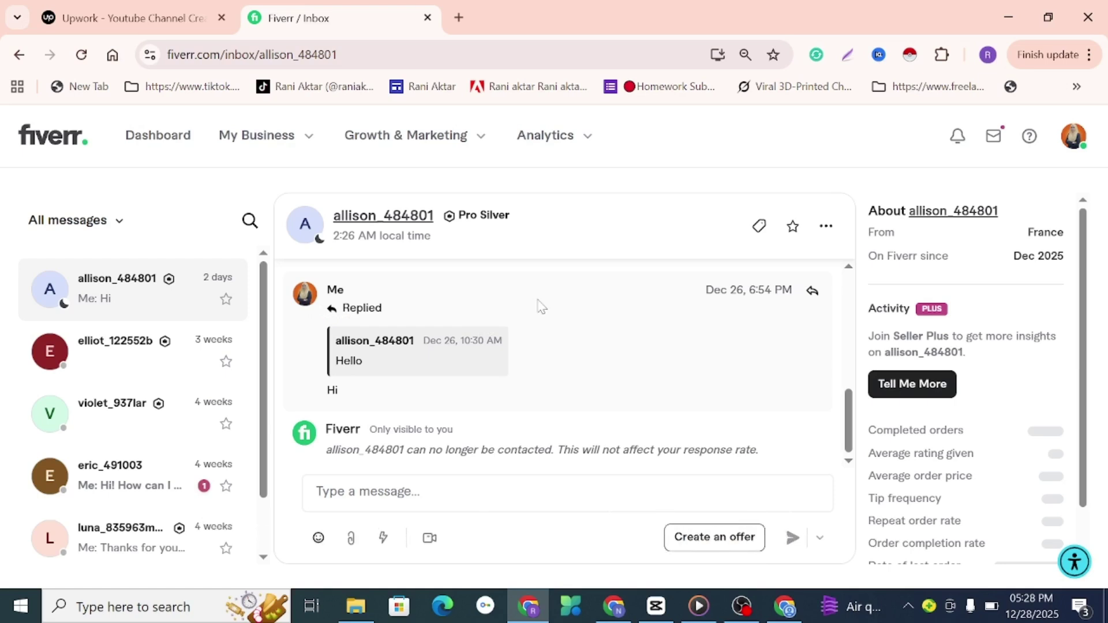
# - Review the buyer conversation from the safety notice at its start down to the automatic and manual replies
pyautogui.scroll(5, 540, 306)
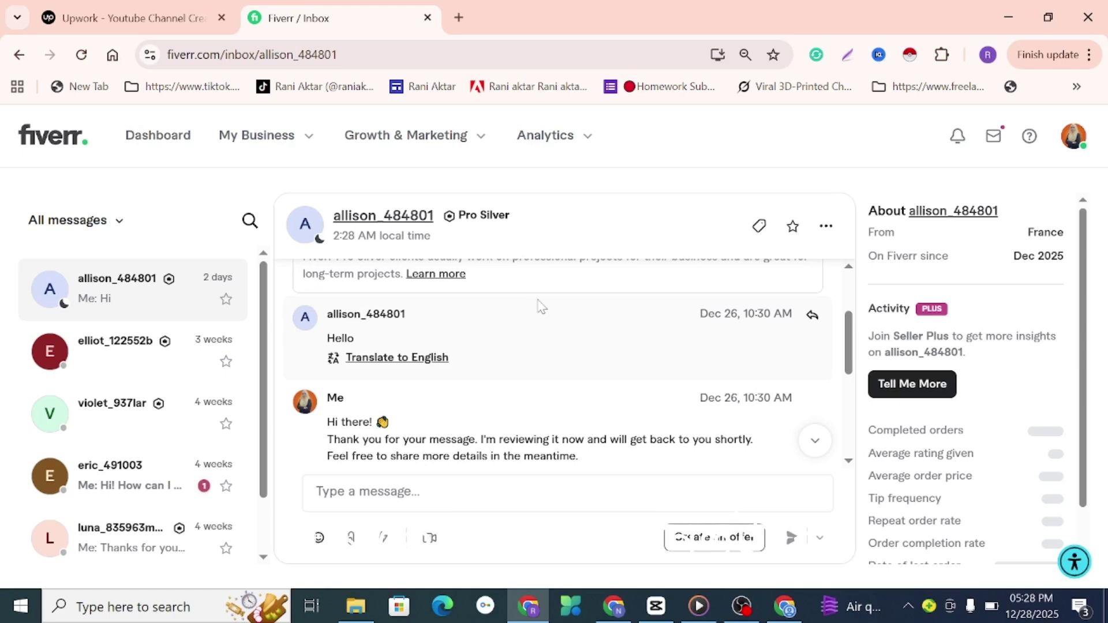
pyautogui.scroll(2, 557, 324)
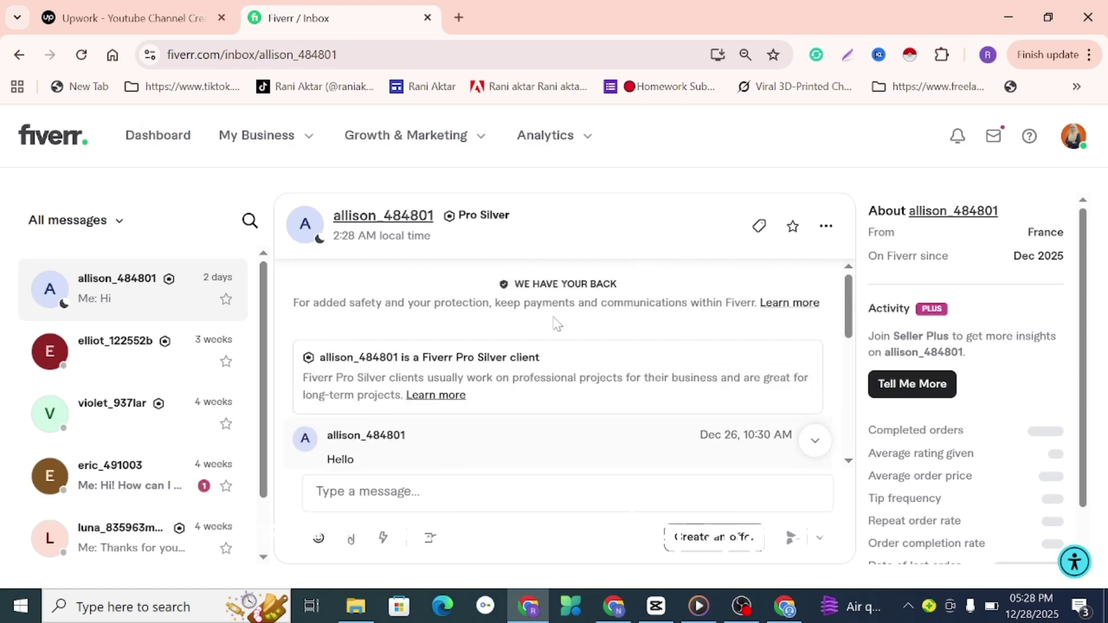
pyautogui.scroll(-3, 557, 323)
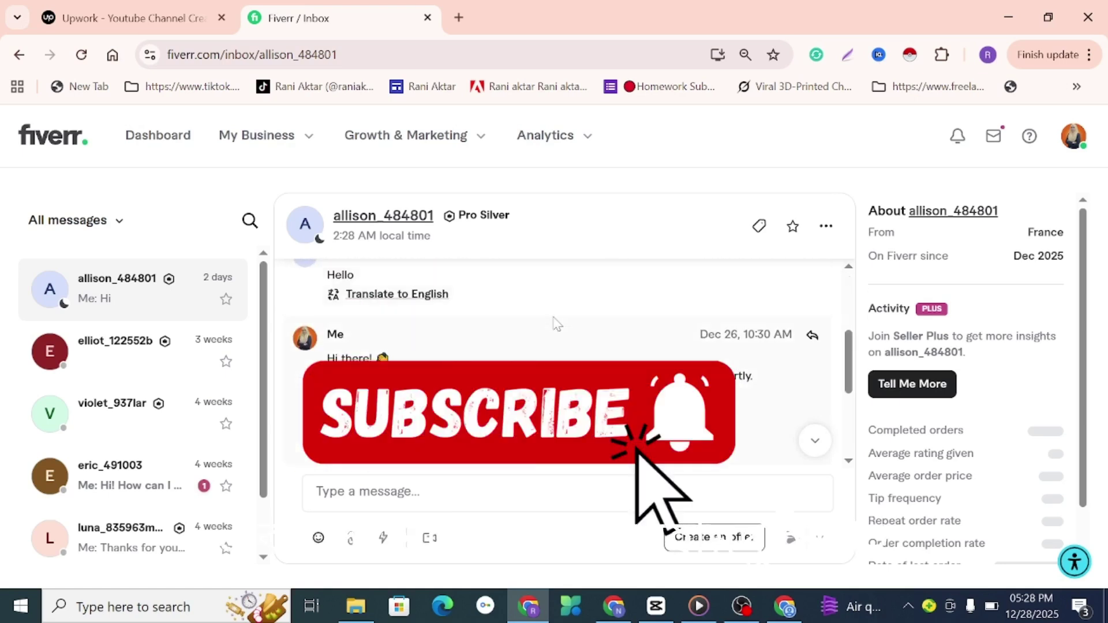
pyautogui.scroll(-1, 557, 323)
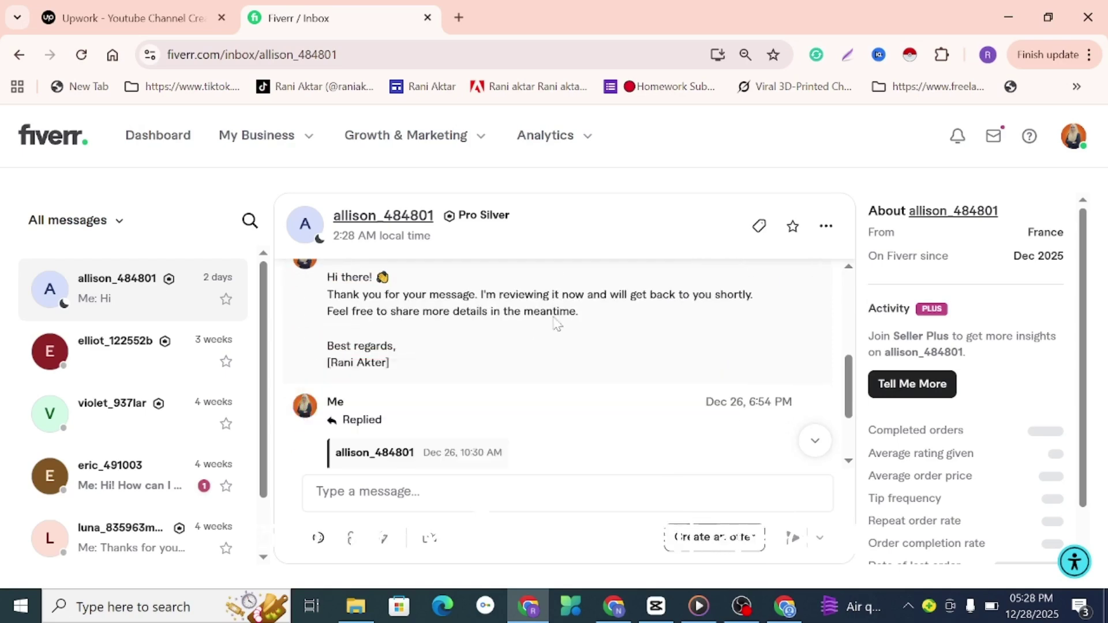